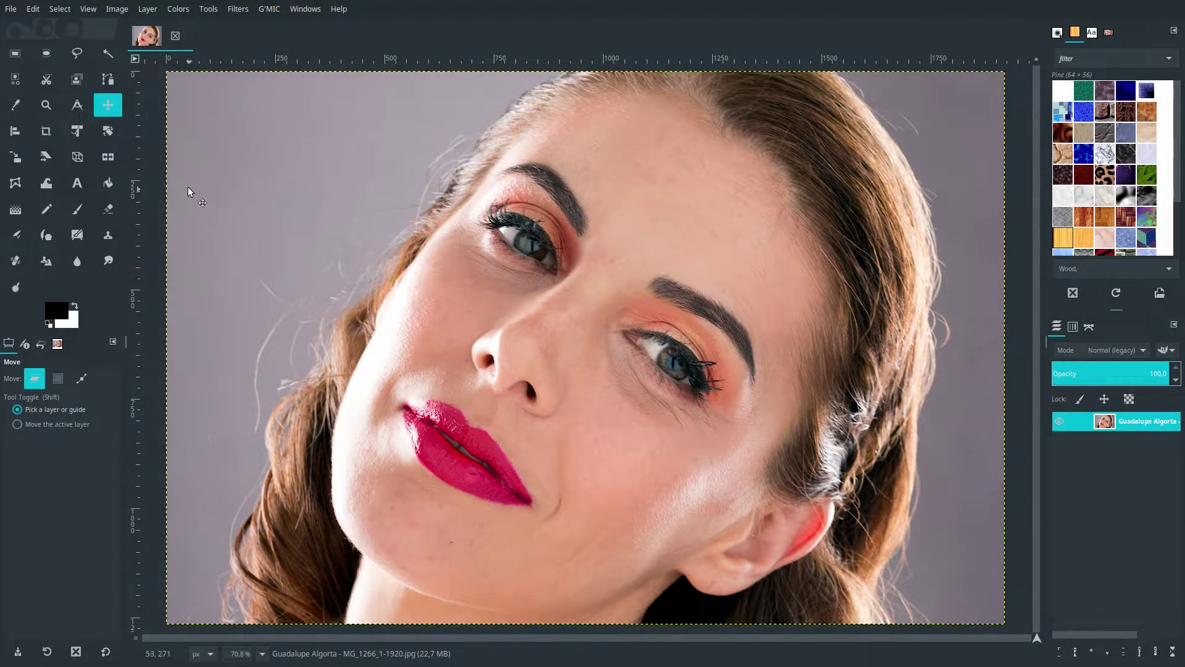
Convert the portrait to 16-bit integer precision, keeping perceptual gamma (sRGB).
left_click(109, 10)
mouse_move(135, 67)
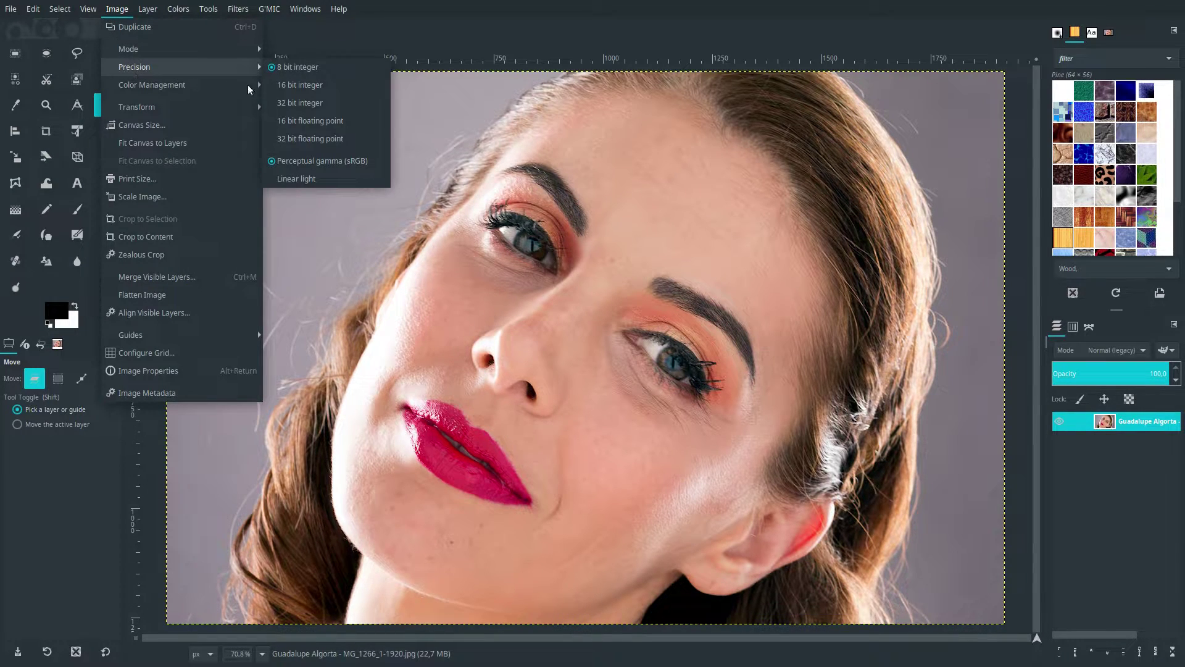
left_click(306, 86)
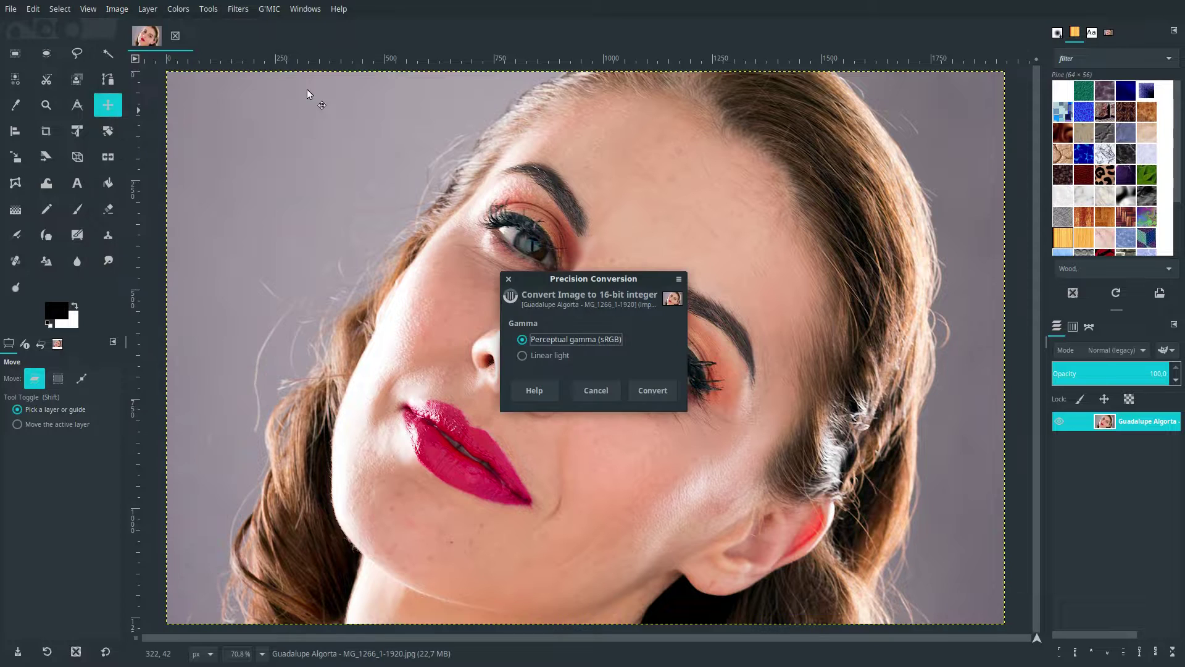
left_click(659, 397)
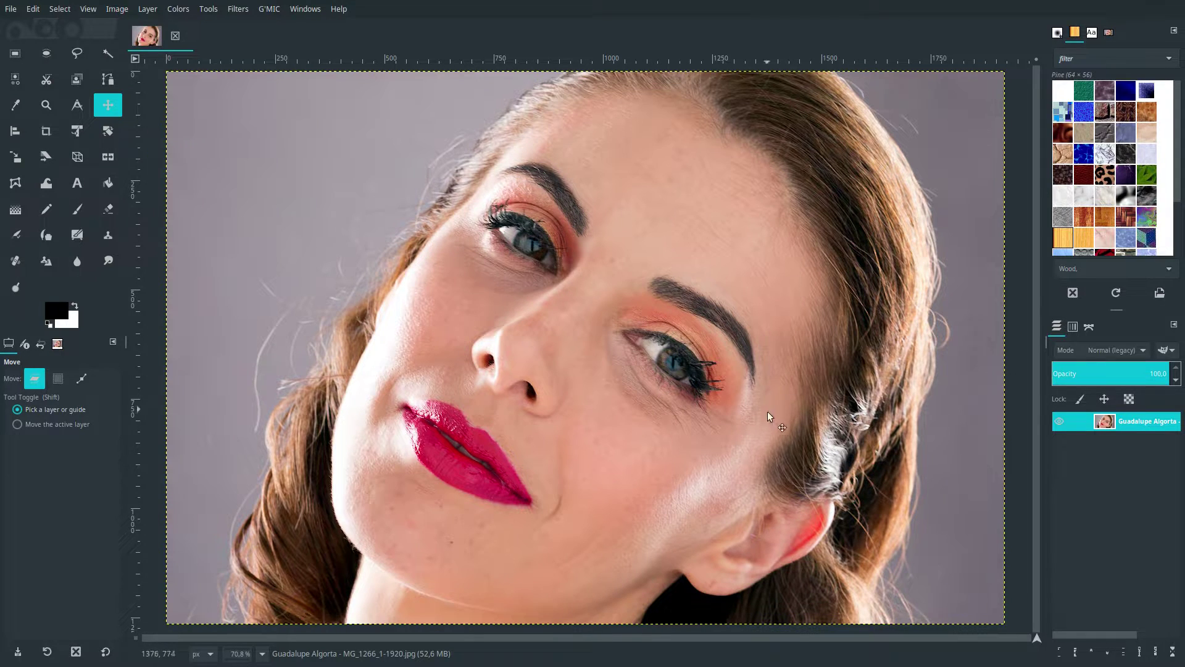
Duplicate the portrait layer three times, hide the top and bottom layers, and select the second layer.
left_click(1124, 653)
left_click(1124, 653)
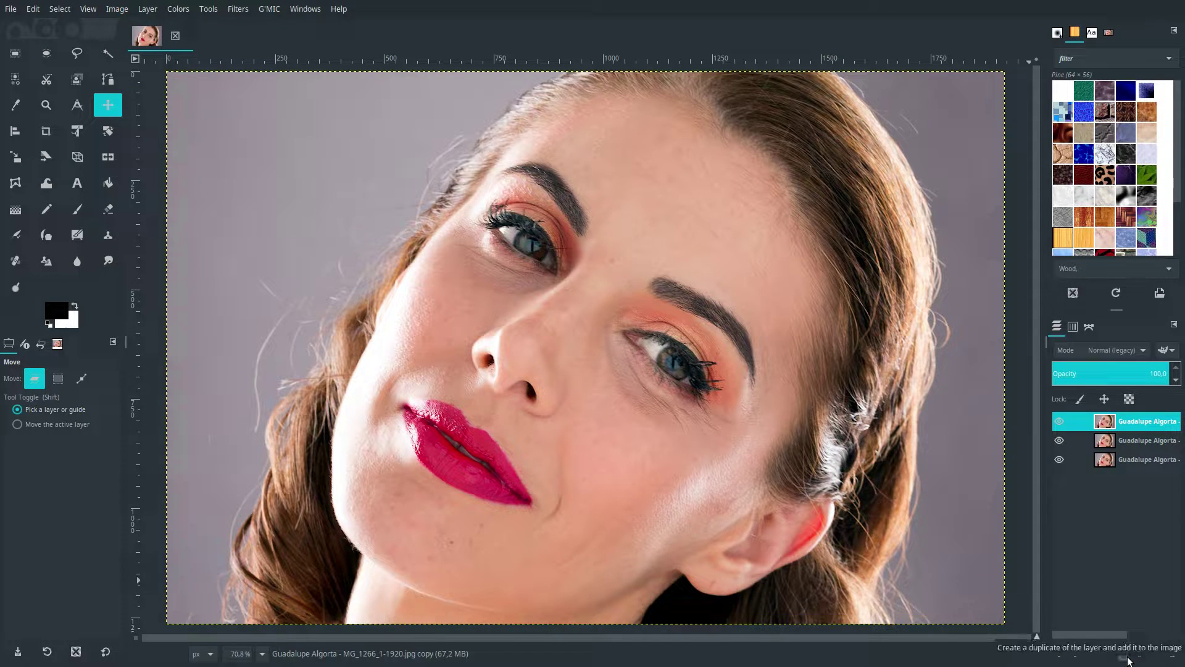
left_click(1124, 653)
left_click(1059, 479)
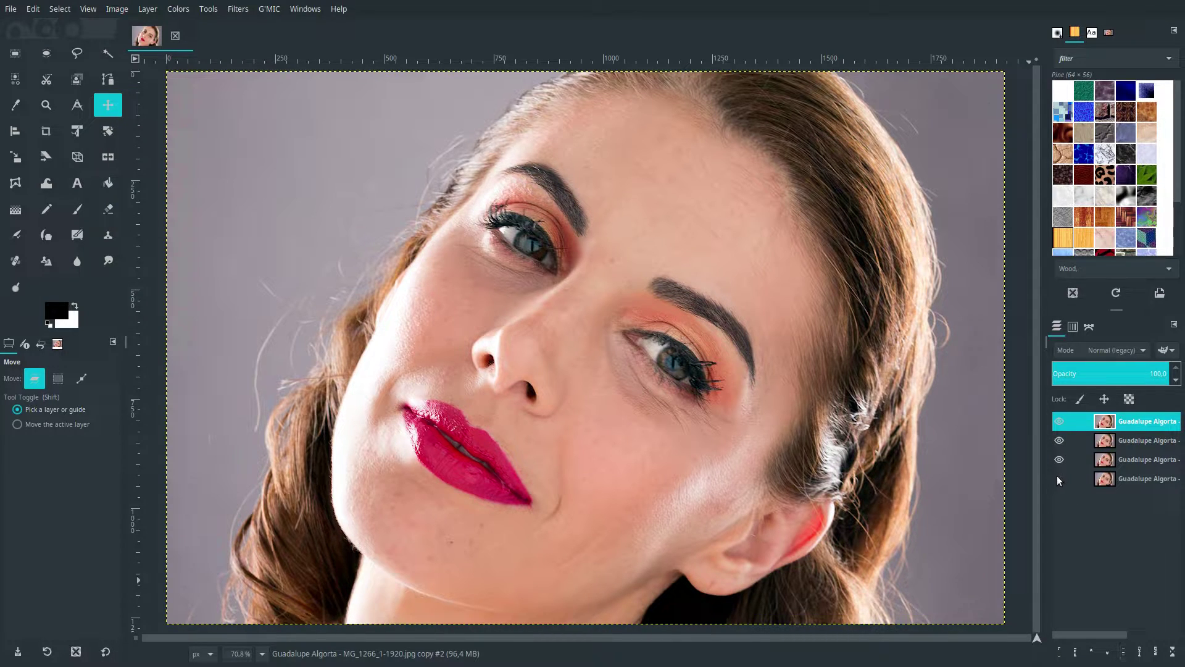
left_click(1059, 423)
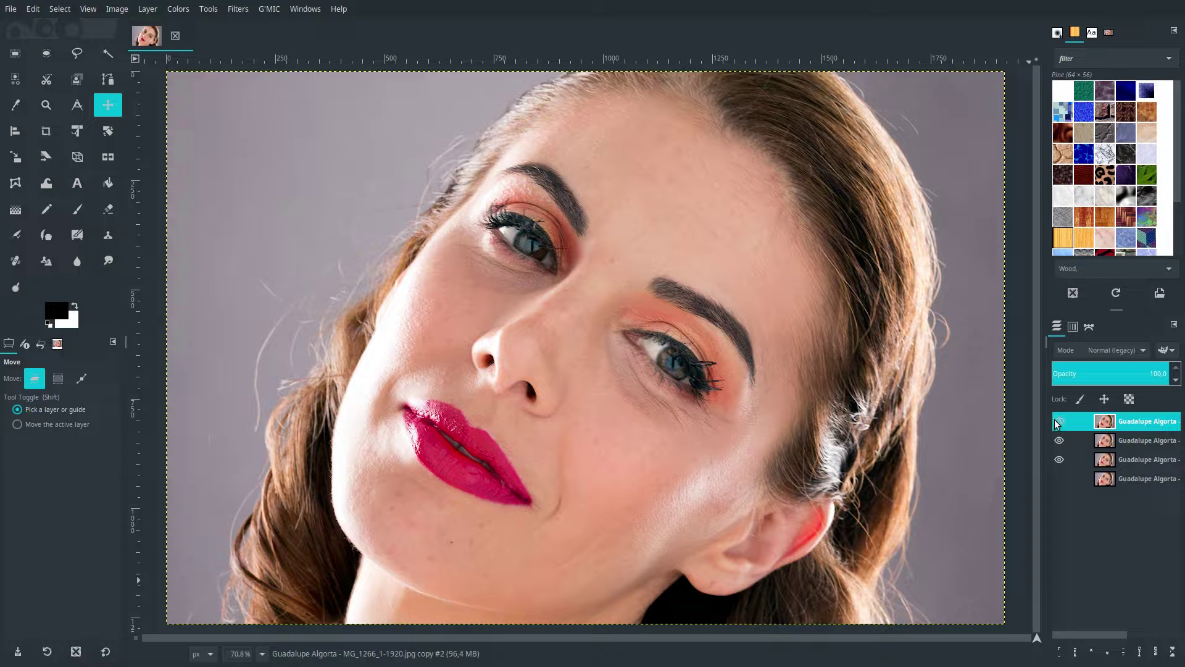
left_click(1110, 442)
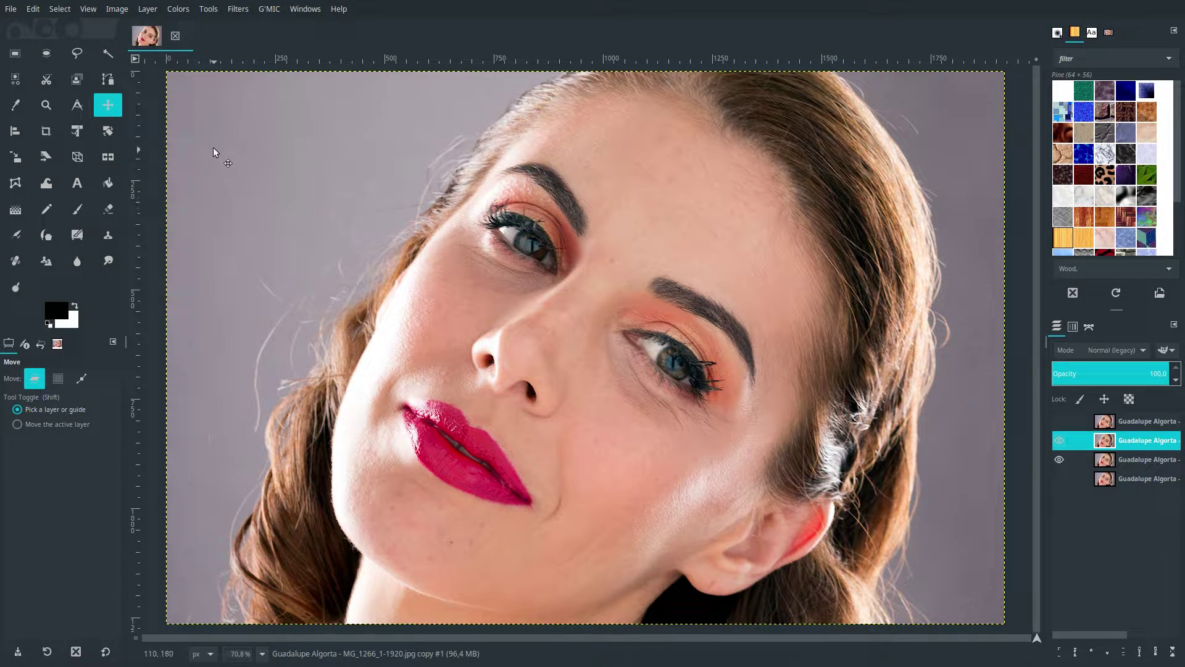
Blur the second layer with a size 12 Gaussian Blur, then select the top layer and unhide it.
left_click(233, 12)
mouse_move(278, 84)
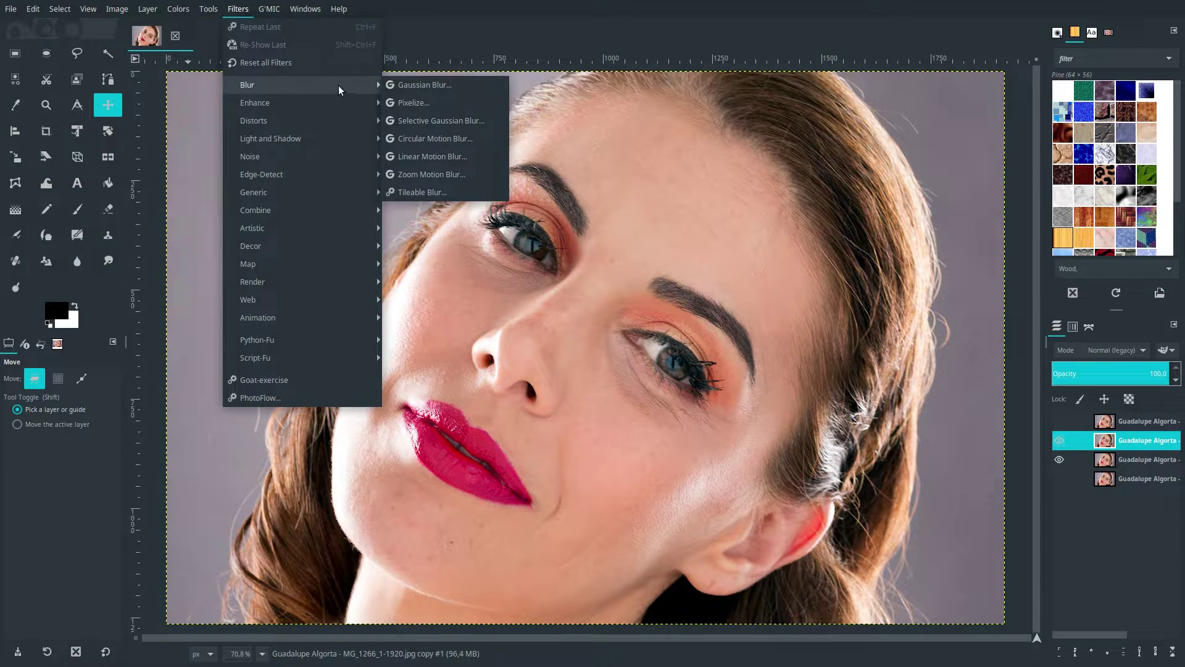
left_click(410, 85)
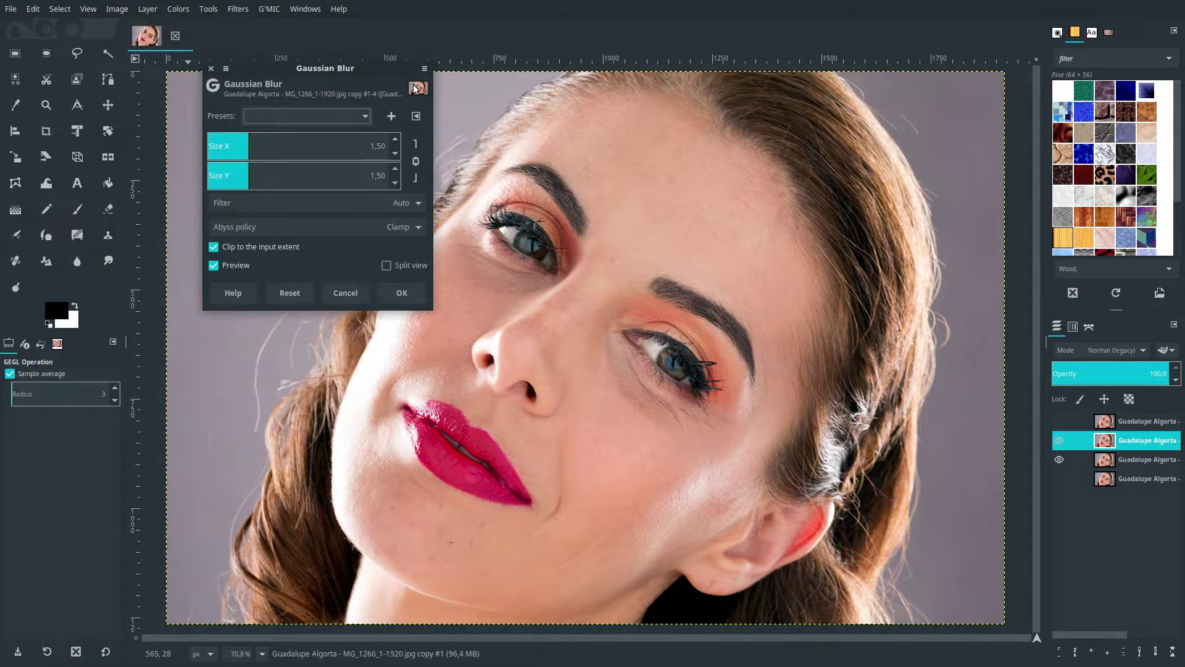
left_click(379, 154)
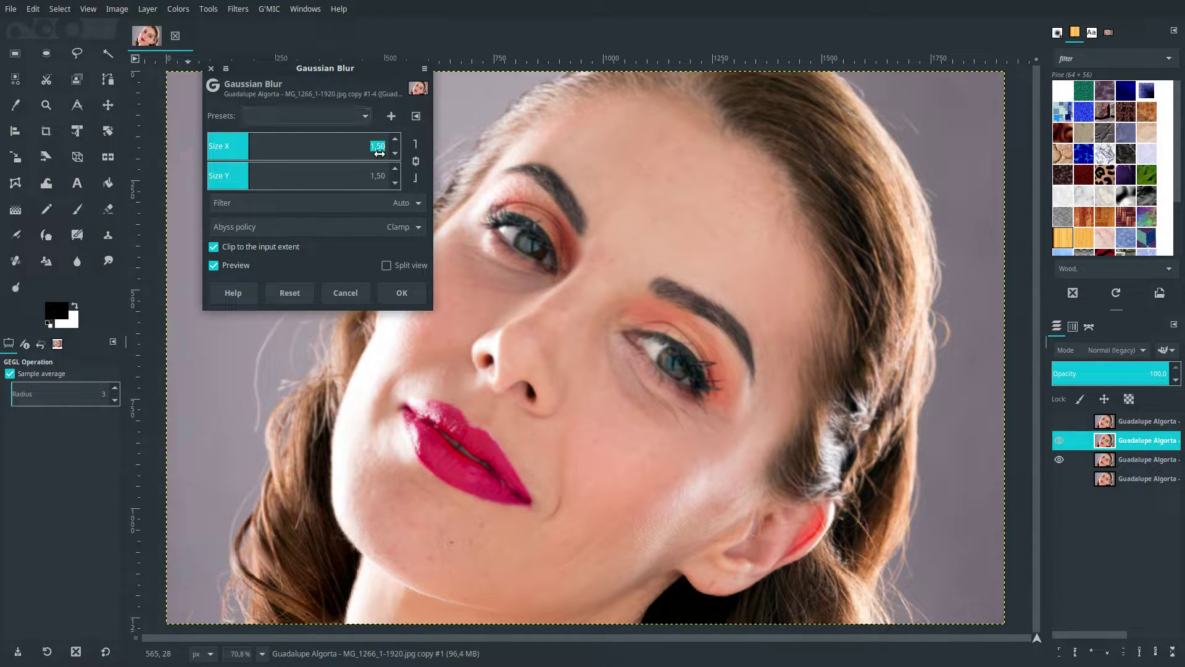
type("12")
key("Return")
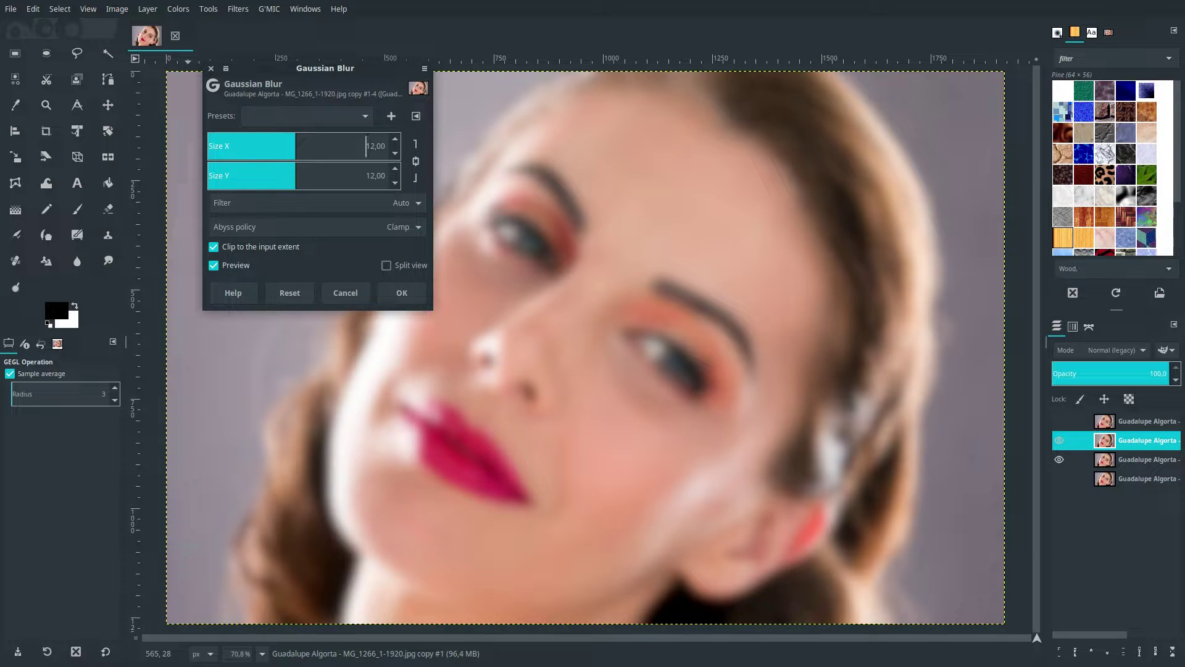
left_click(405, 295)
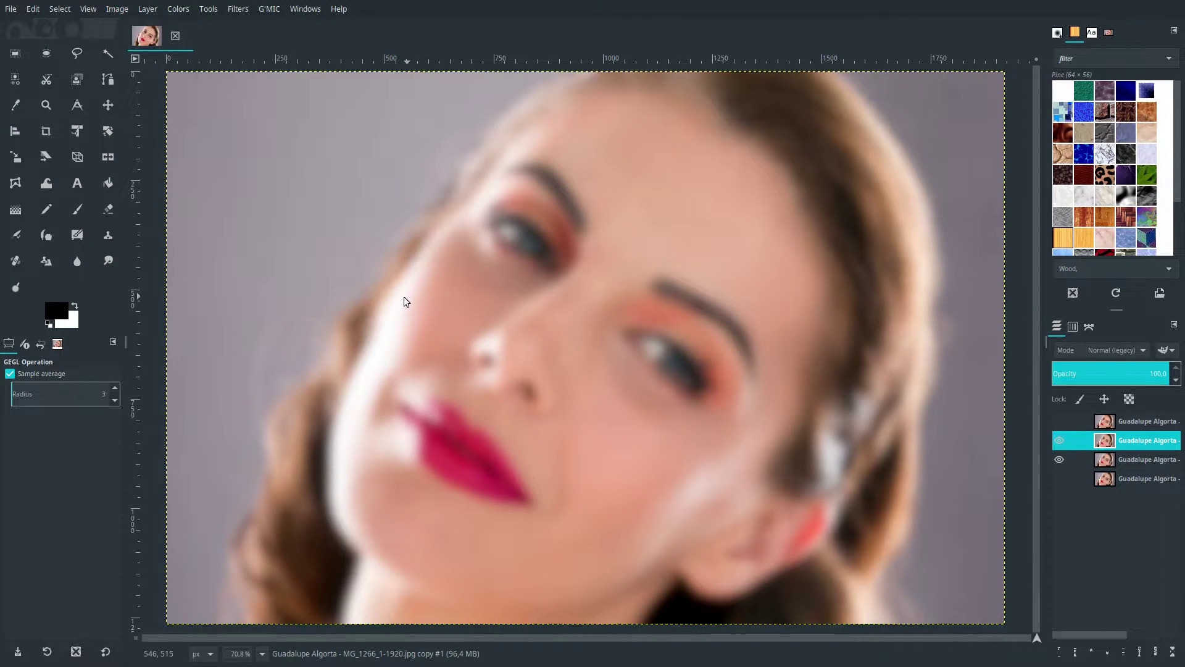
left_click(1085, 423)
left_click(1059, 421)
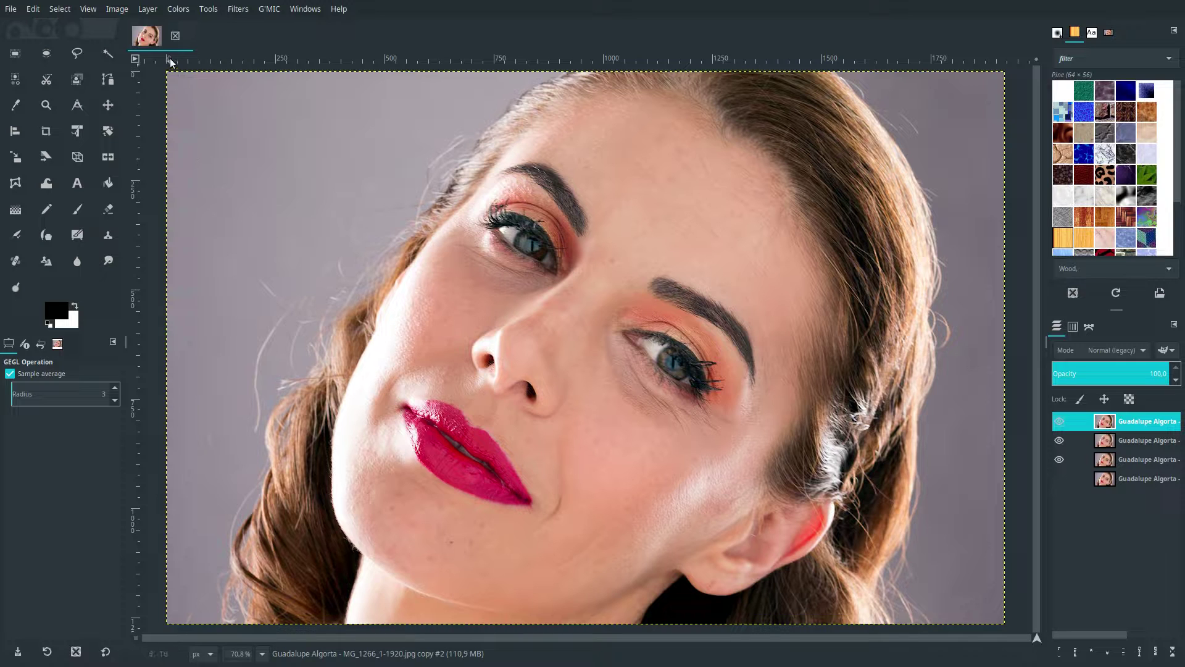
Apply Brightness-Contrast to the top layer with contrast -0.300.
left_click(178, 11)
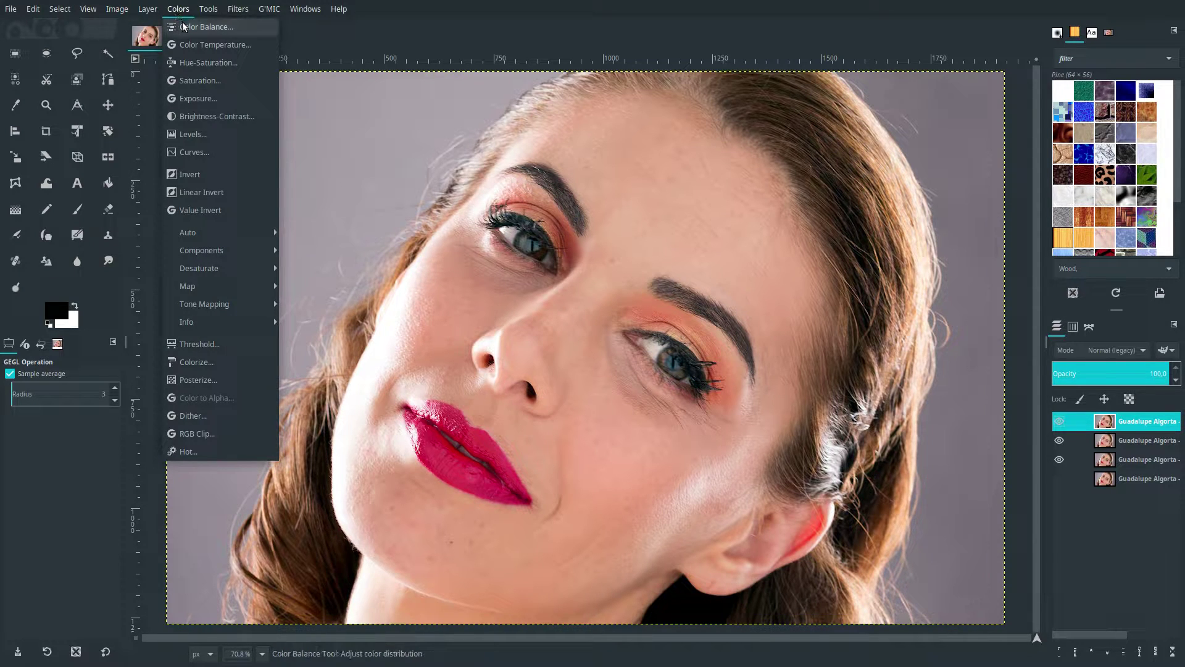
left_click(195, 116)
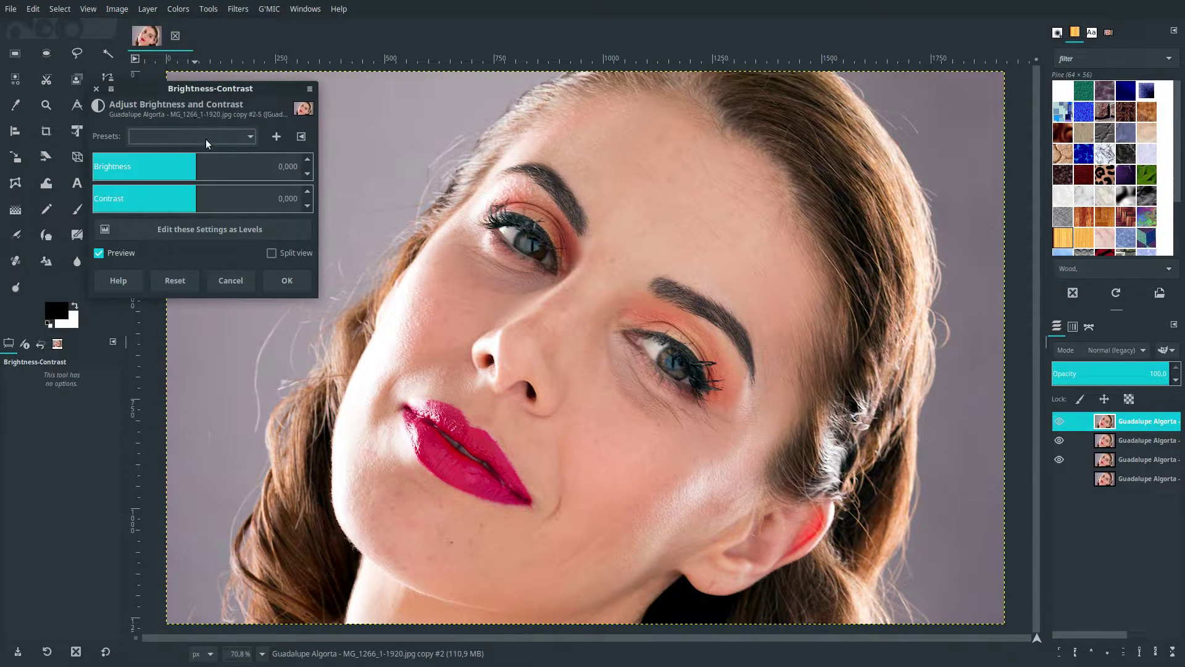
left_click(288, 209)
key("BackSpace")
type("300")
key("Return")
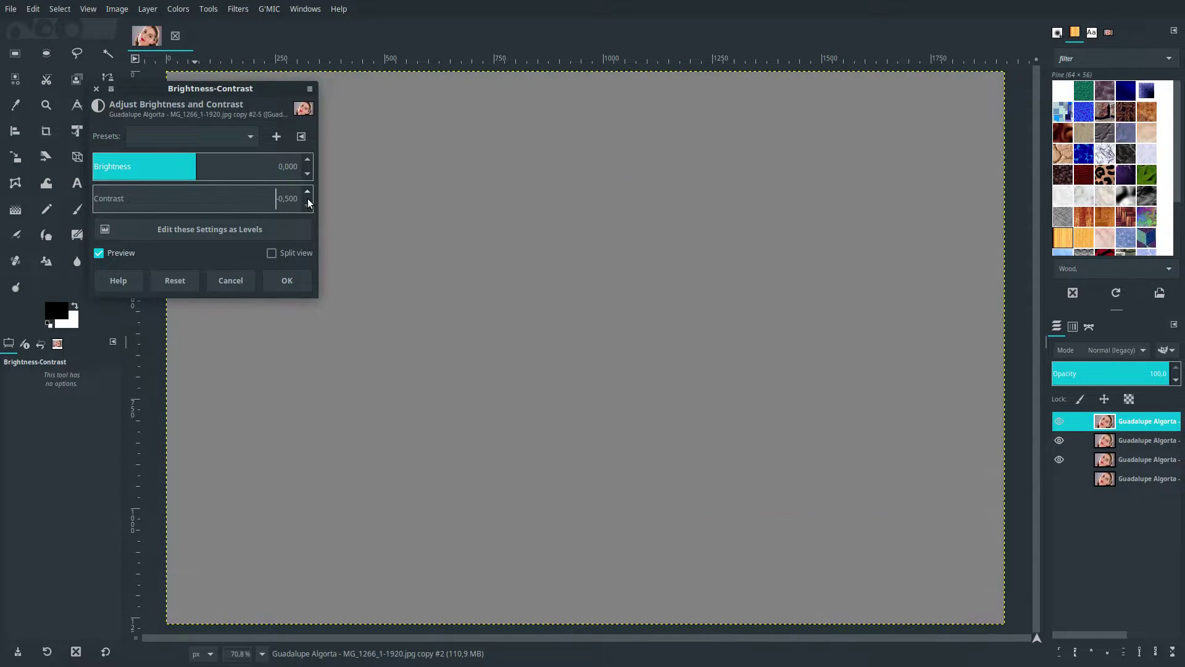
left_click(286, 211)
key("Return")
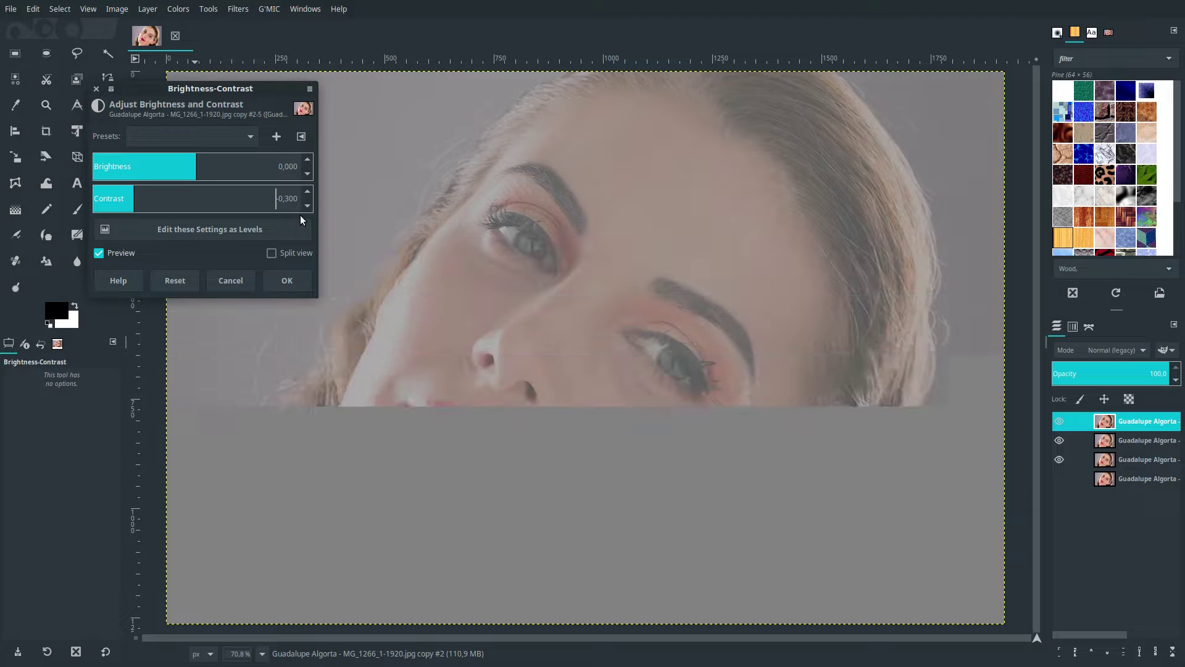
left_click(299, 287)
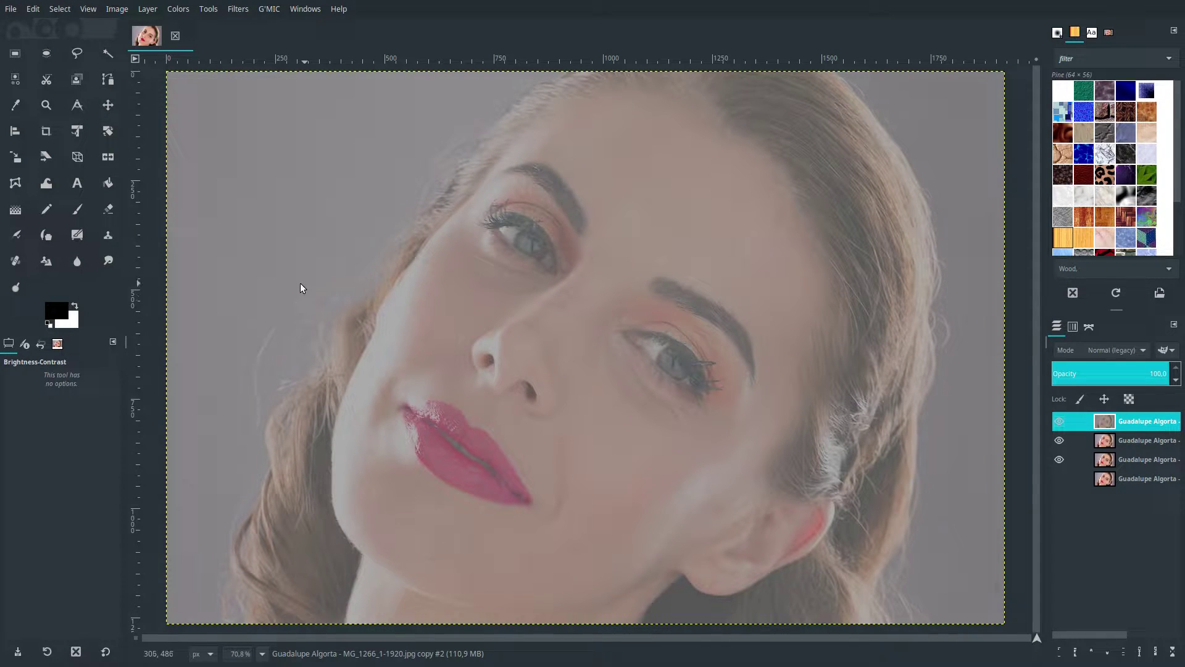
Apply a High Pass filter with standard deviation 12 to the top layer.
left_click(238, 9)
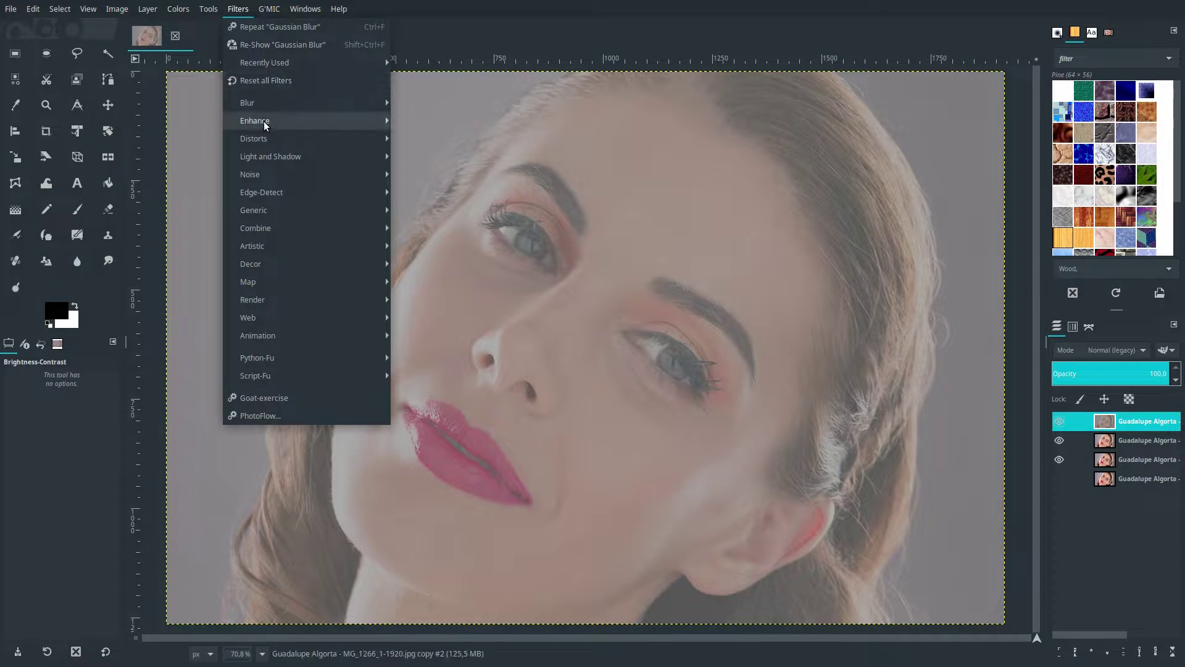
mouse_move(255, 121)
left_click(413, 158)
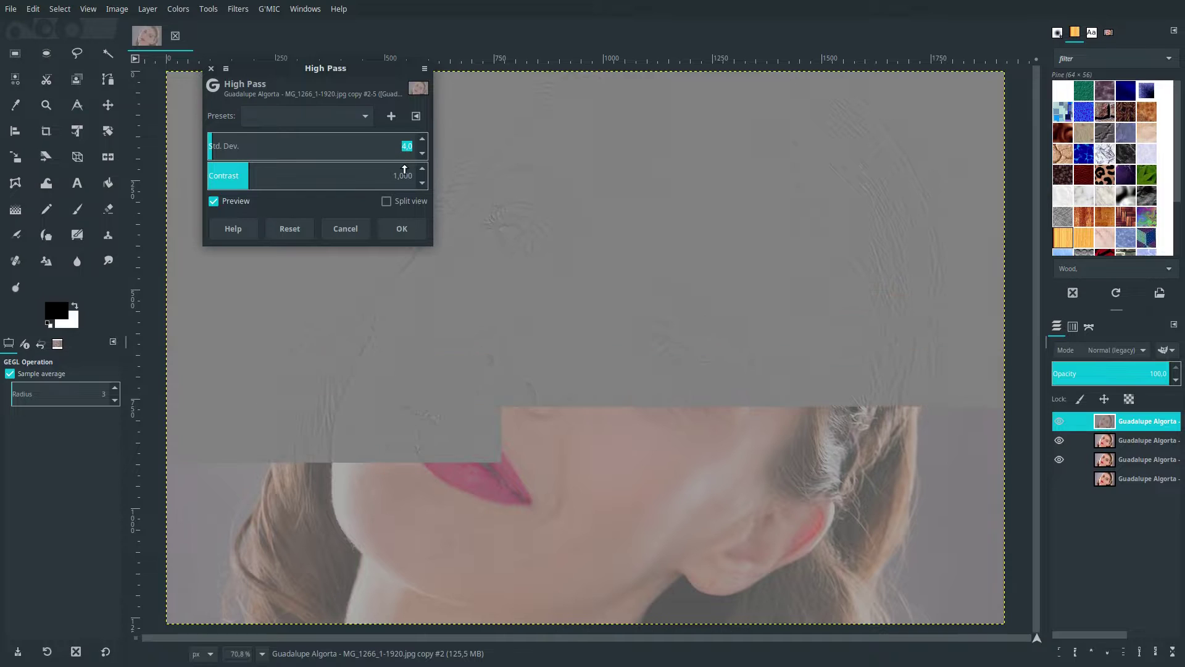
type("12")
key("Return")
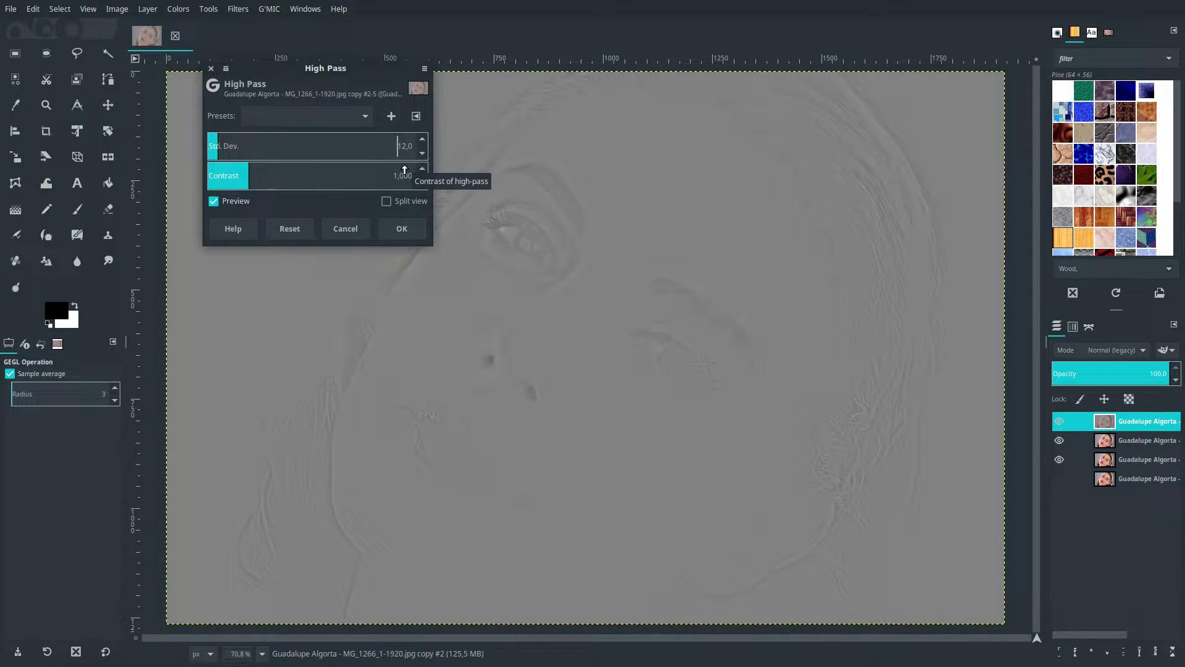
left_click(413, 228)
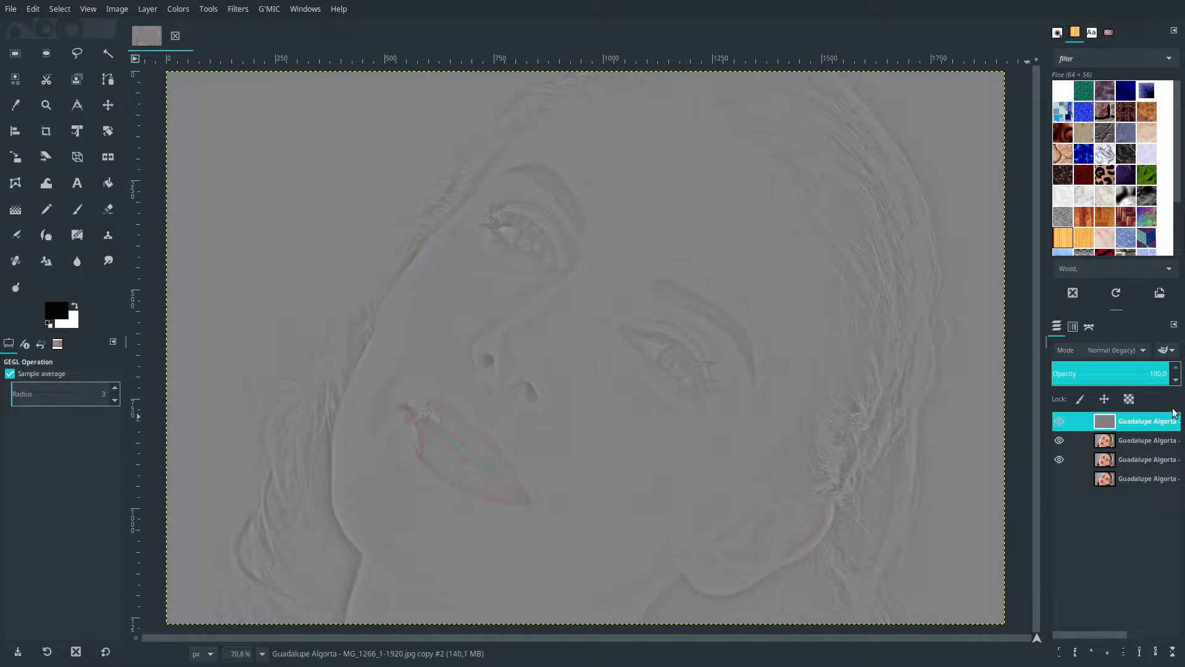
Switch to the default blend mode set and set the top layer to Linear light.
left_click(1166, 350)
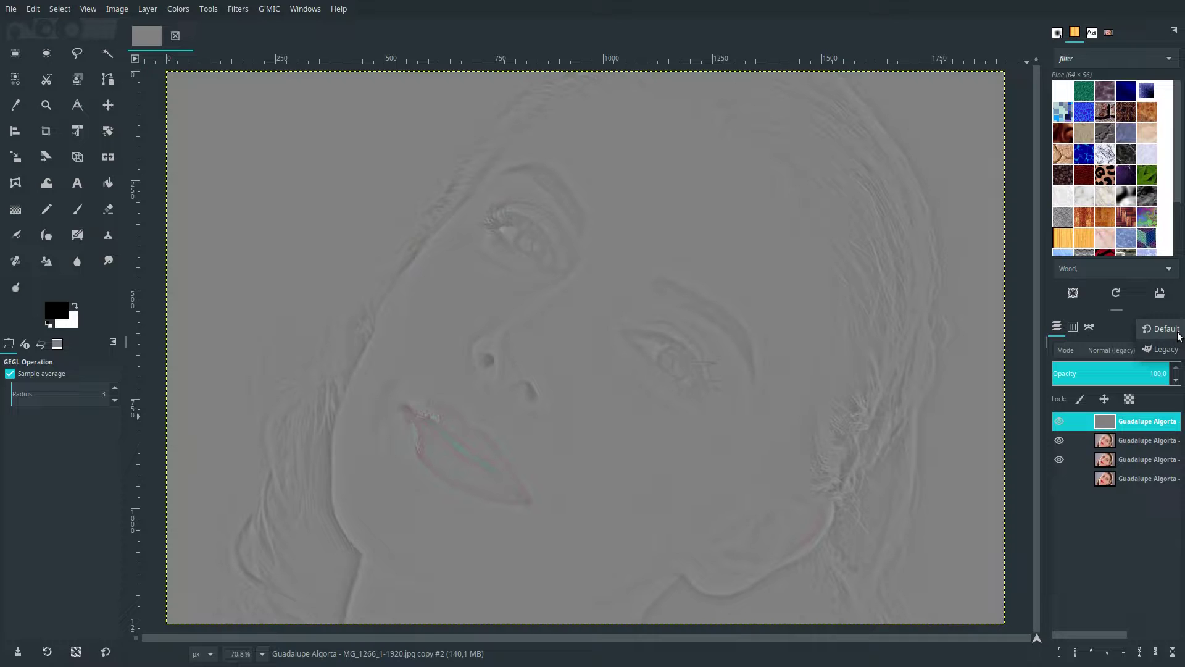
left_click(1178, 336)
left_click(1128, 346)
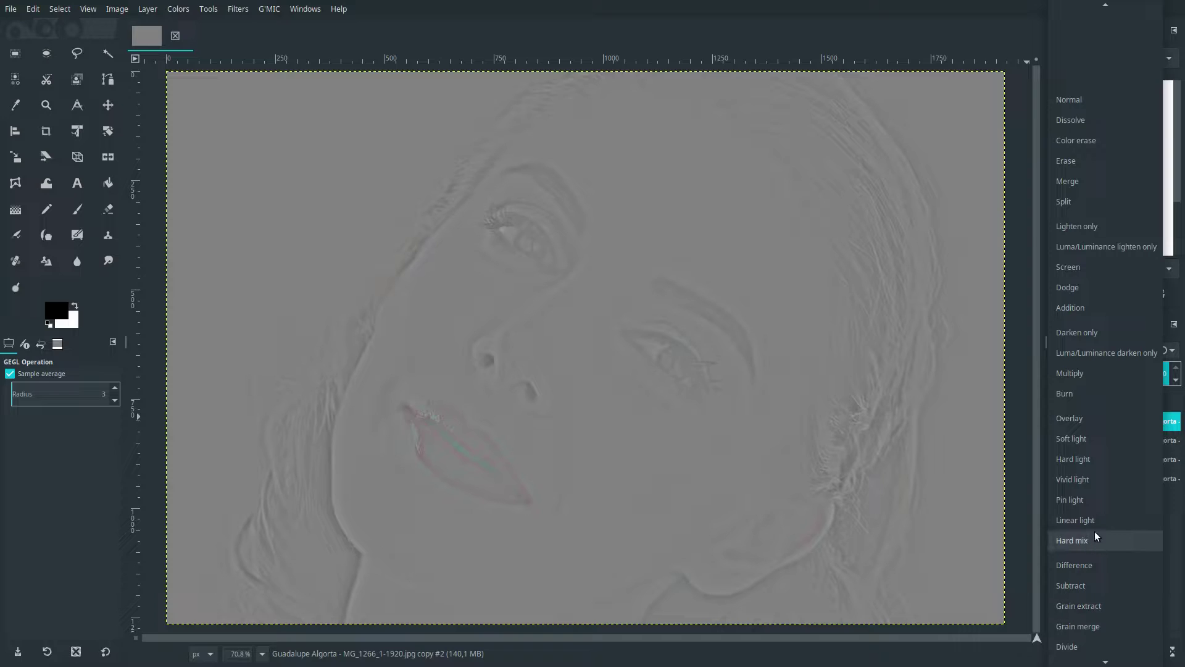
left_click(1094, 521)
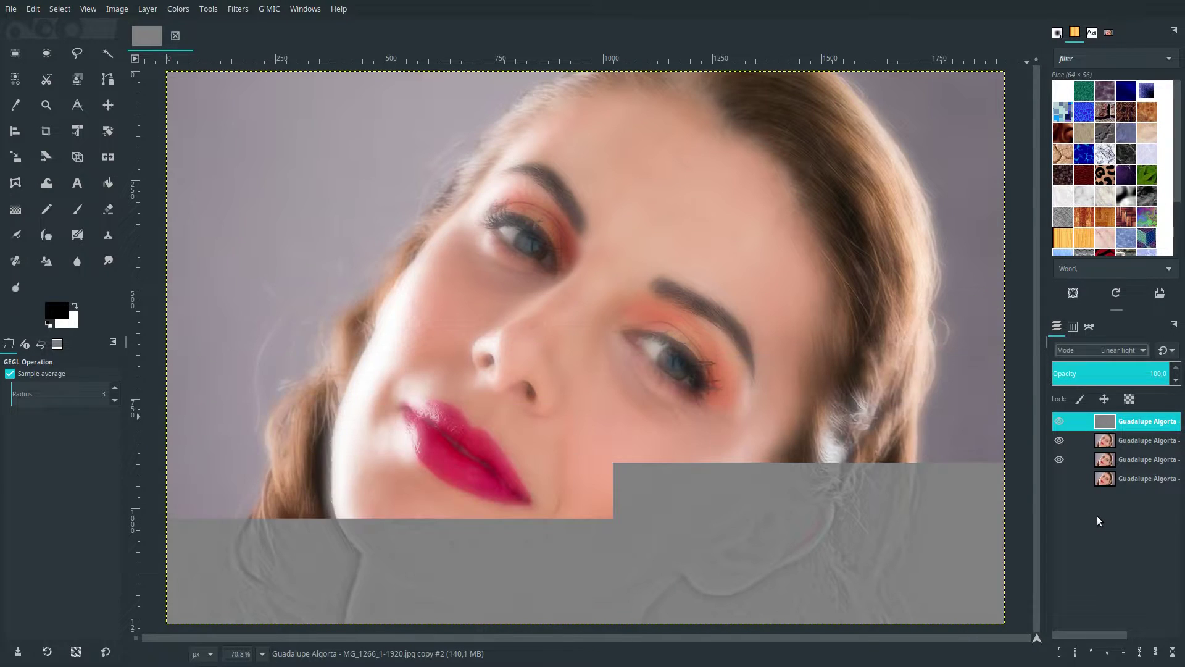
Set the blurred second layer to Normal mode at 50% opacity.
left_click(1109, 442)
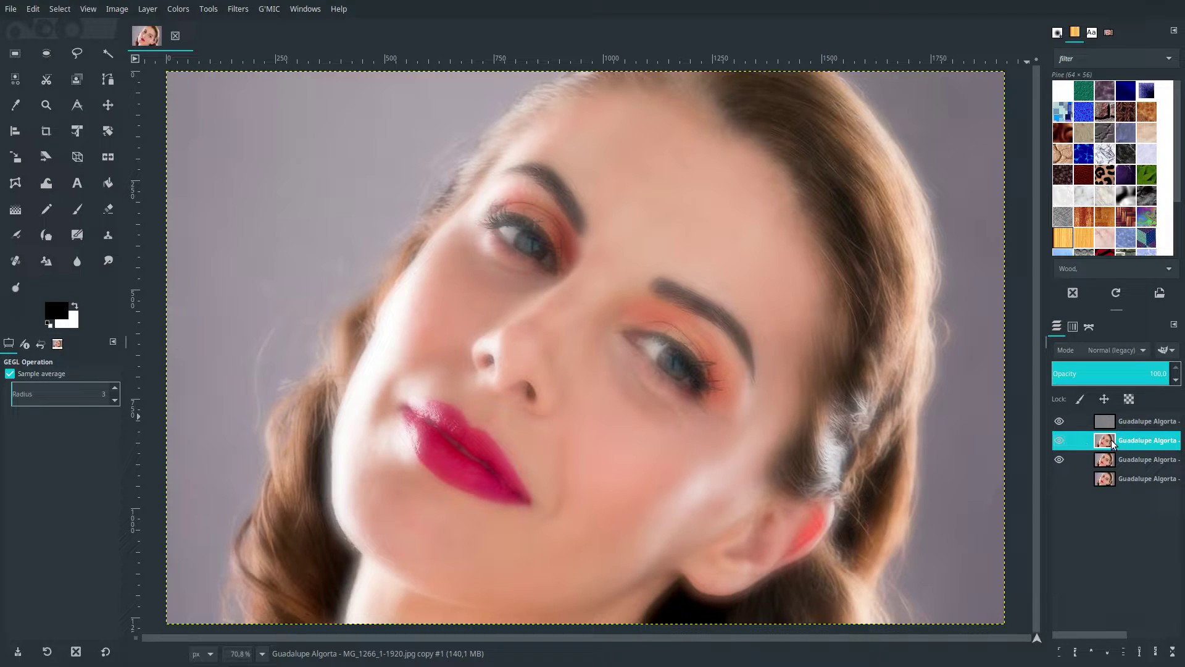
left_click(1165, 350)
type("50")
key("Return")
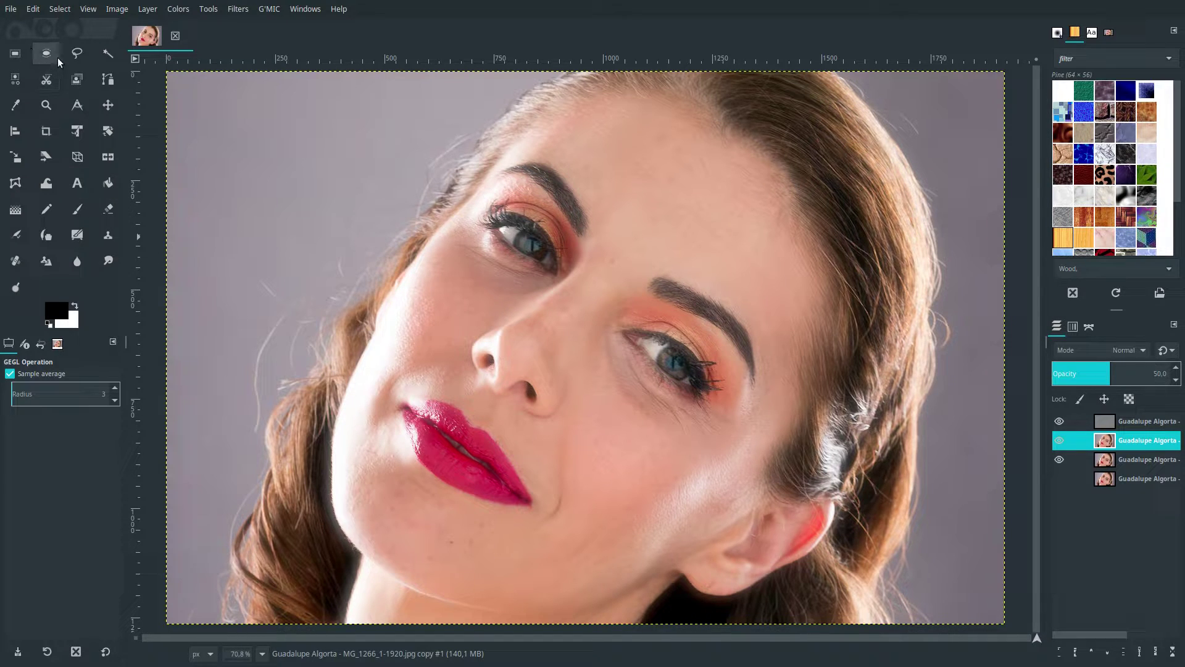
With Free Select in Add mode, trace from the left cheek up across the forehead hairline.
left_click(78, 55)
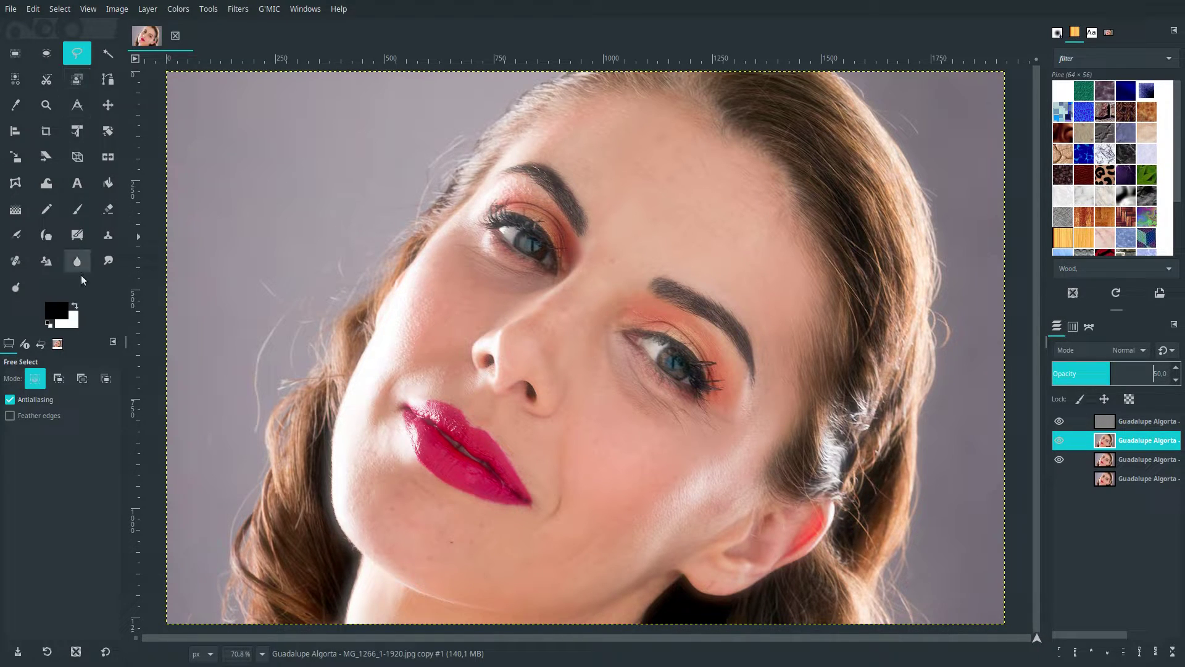
left_click(59, 379)
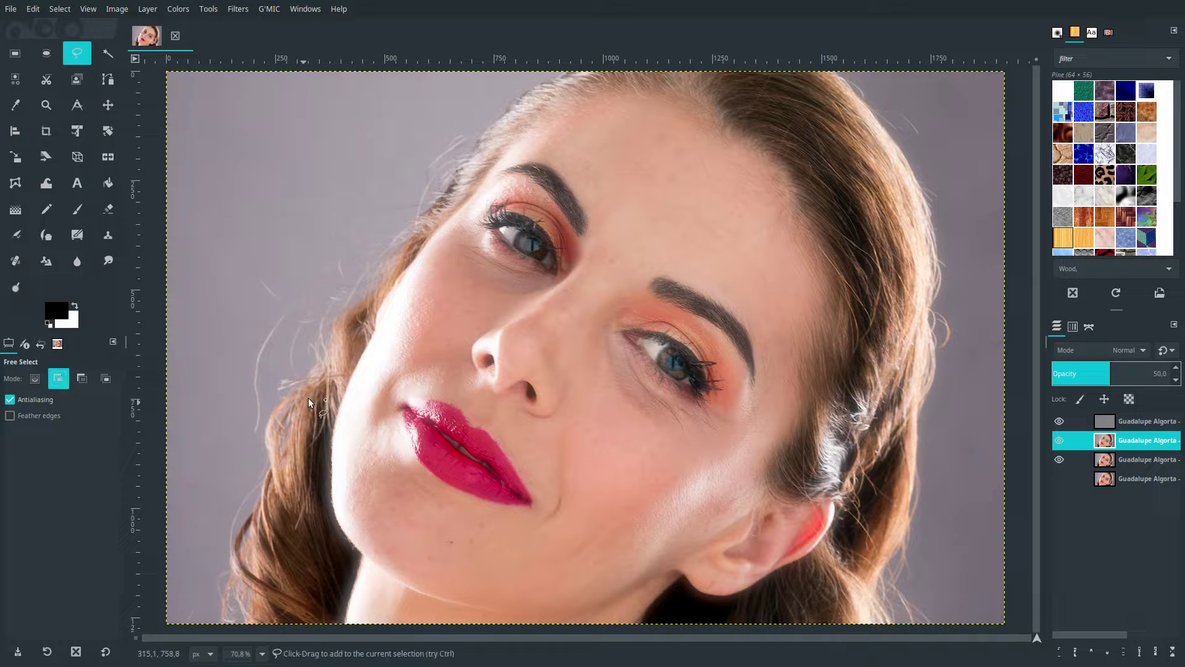
left_click(345, 395)
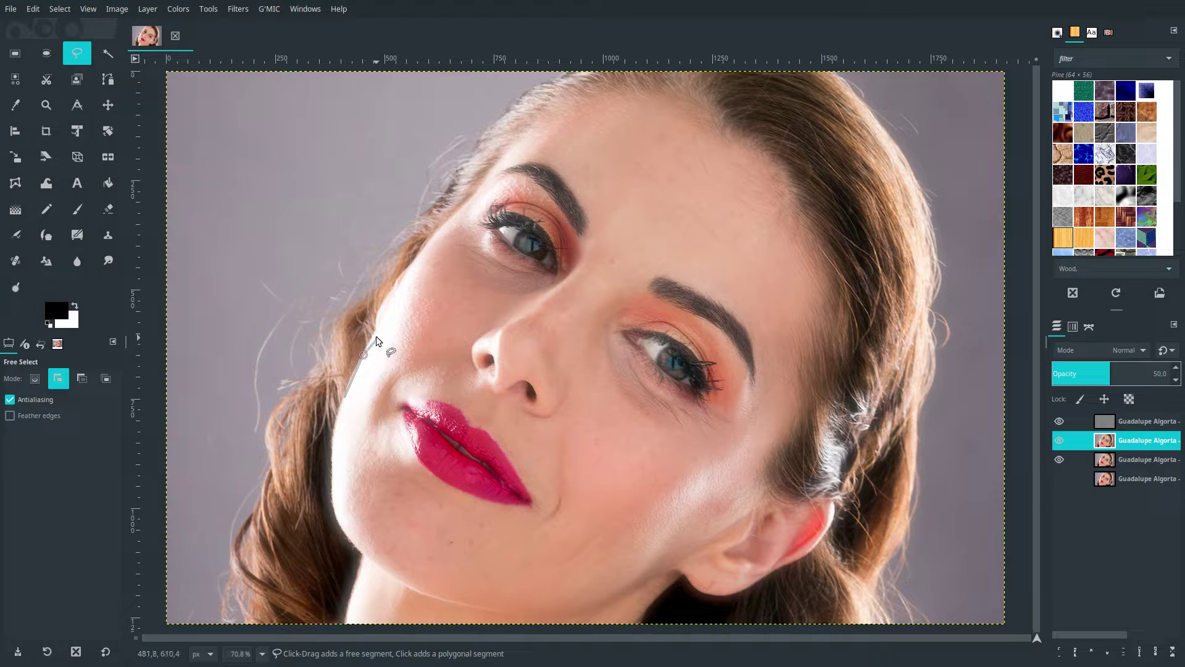
left_click(375, 336)
left_click(381, 315)
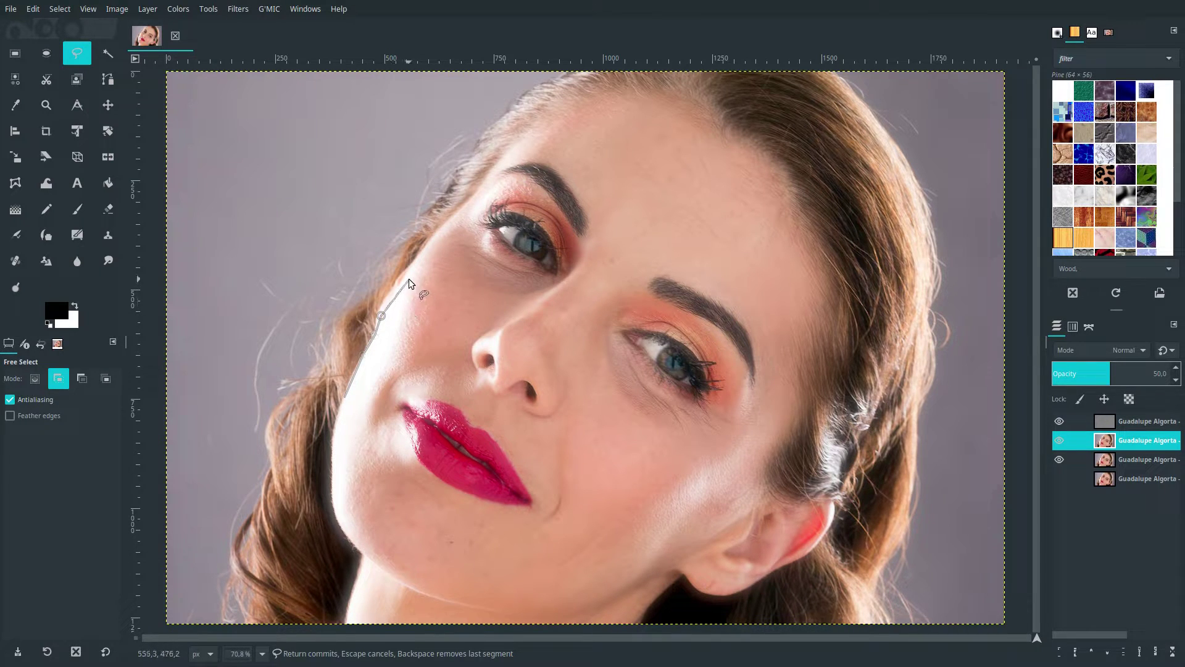
left_click(405, 275)
left_click(439, 229)
left_click(500, 159)
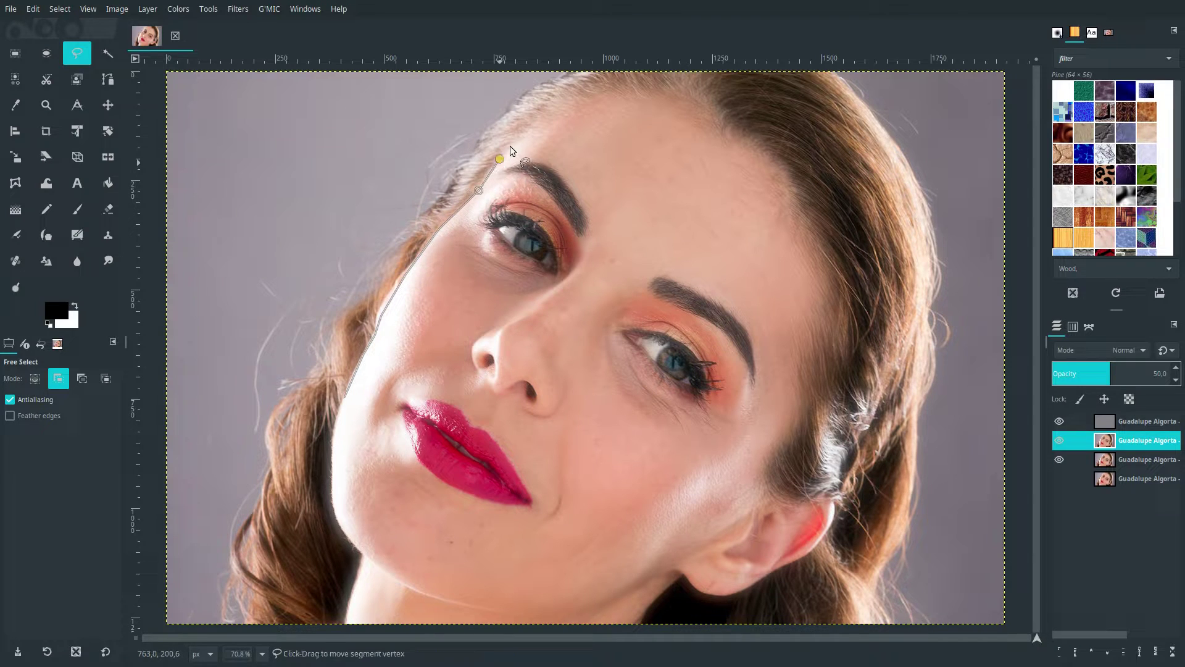
left_click(520, 136)
left_click(560, 110)
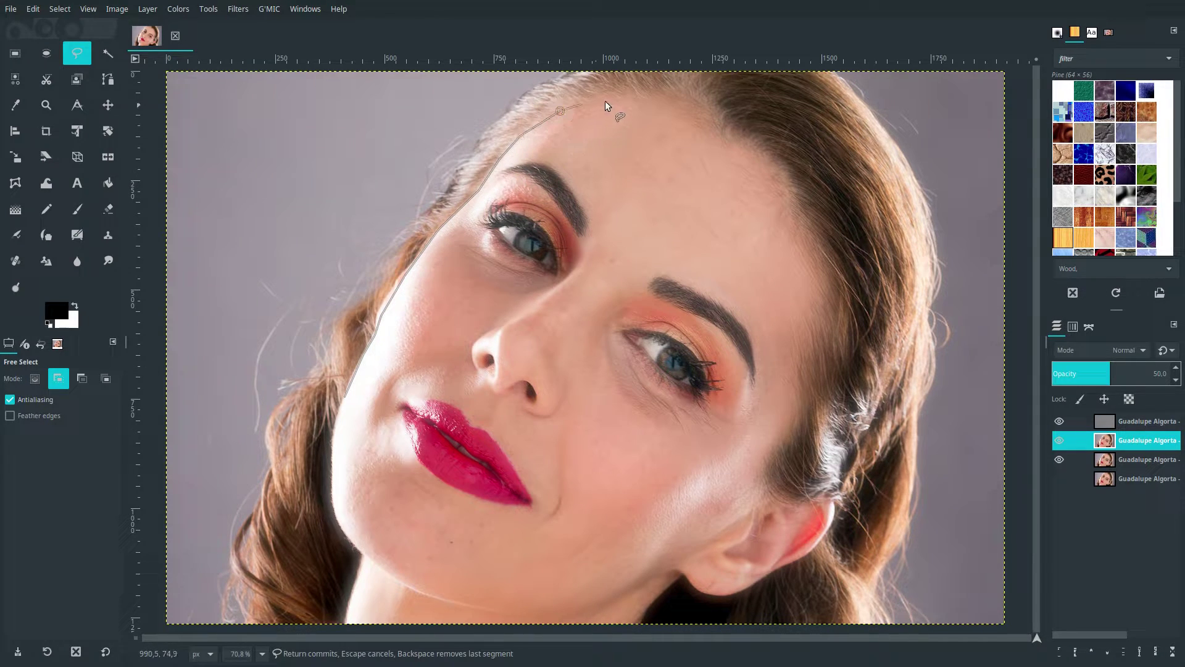
left_click(610, 98)
left_click(653, 95)
Trace down the right side, neck, bottom edge and left jaw, closing the face outline.
left_click(699, 110)
left_click(714, 130)
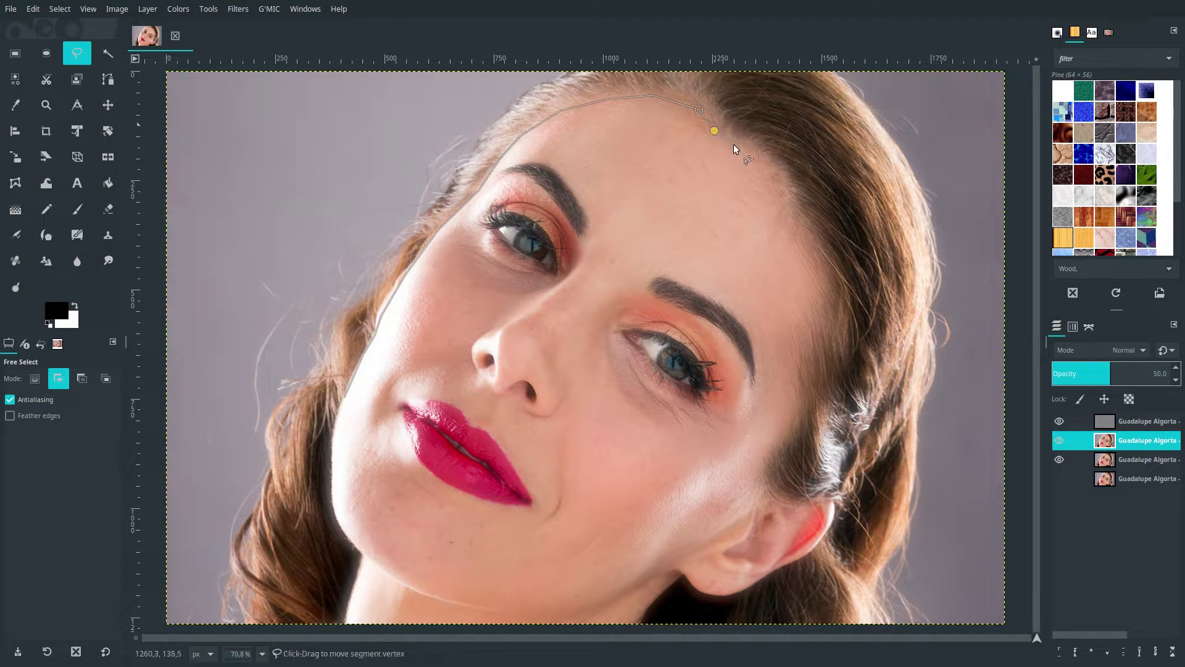
left_click(737, 146)
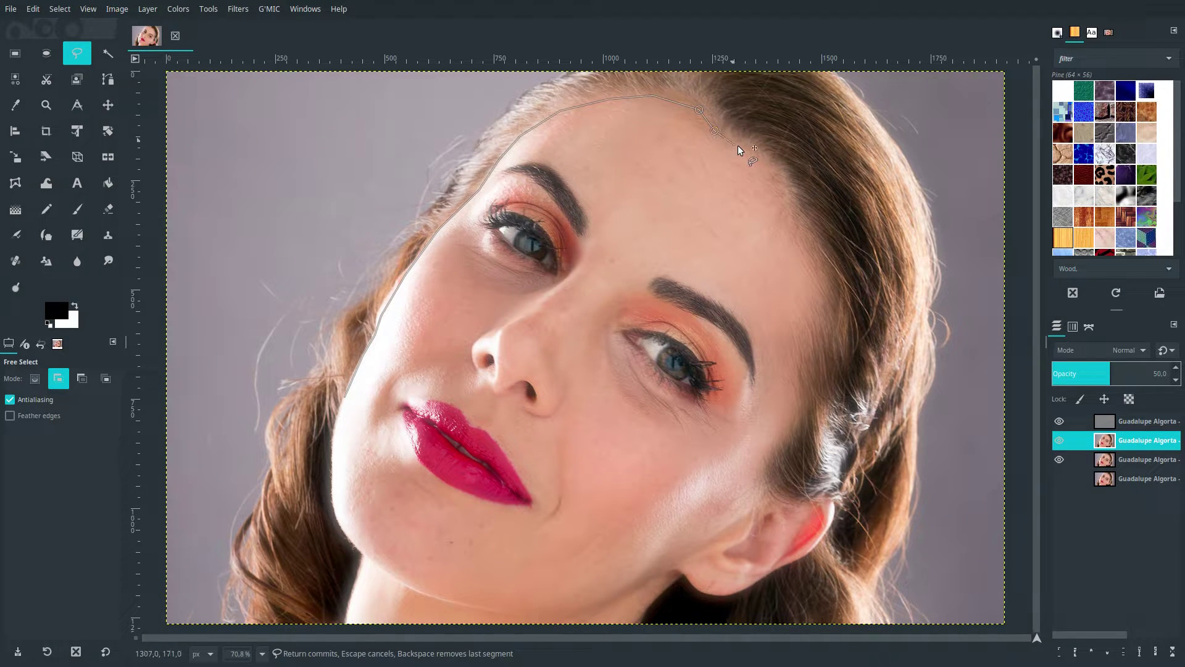
left_click(778, 190)
left_click(818, 281)
left_click(678, 558)
left_click(644, 608)
left_click(343, 621)
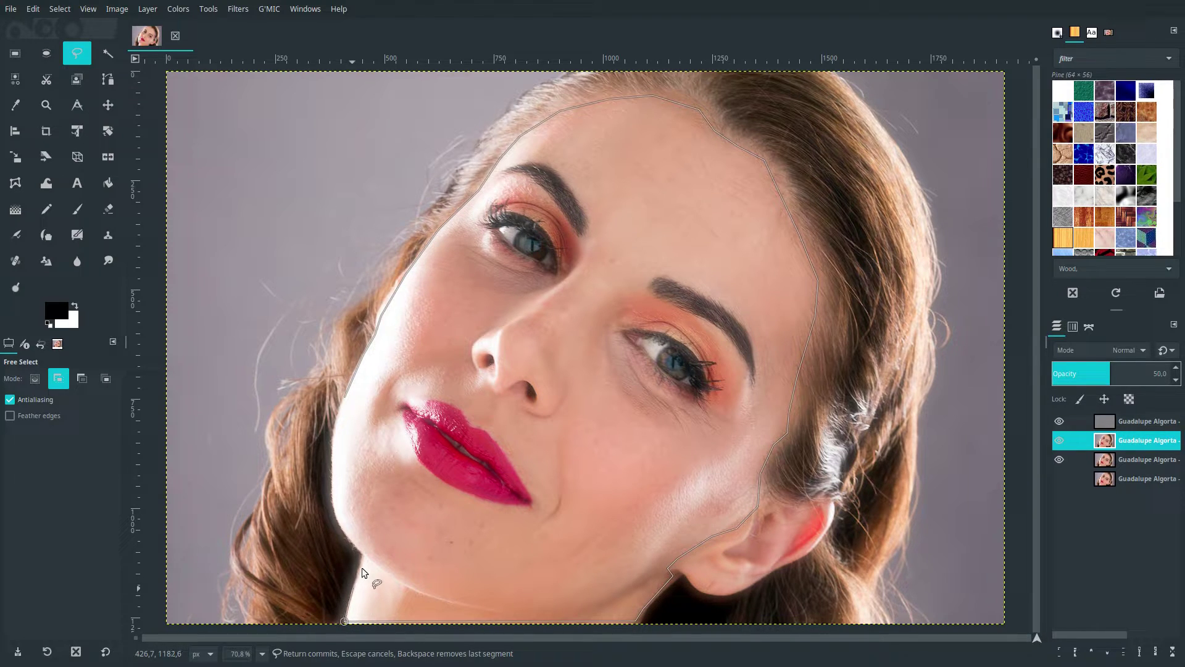
left_click(362, 551)
left_click(342, 528)
left_click(335, 502)
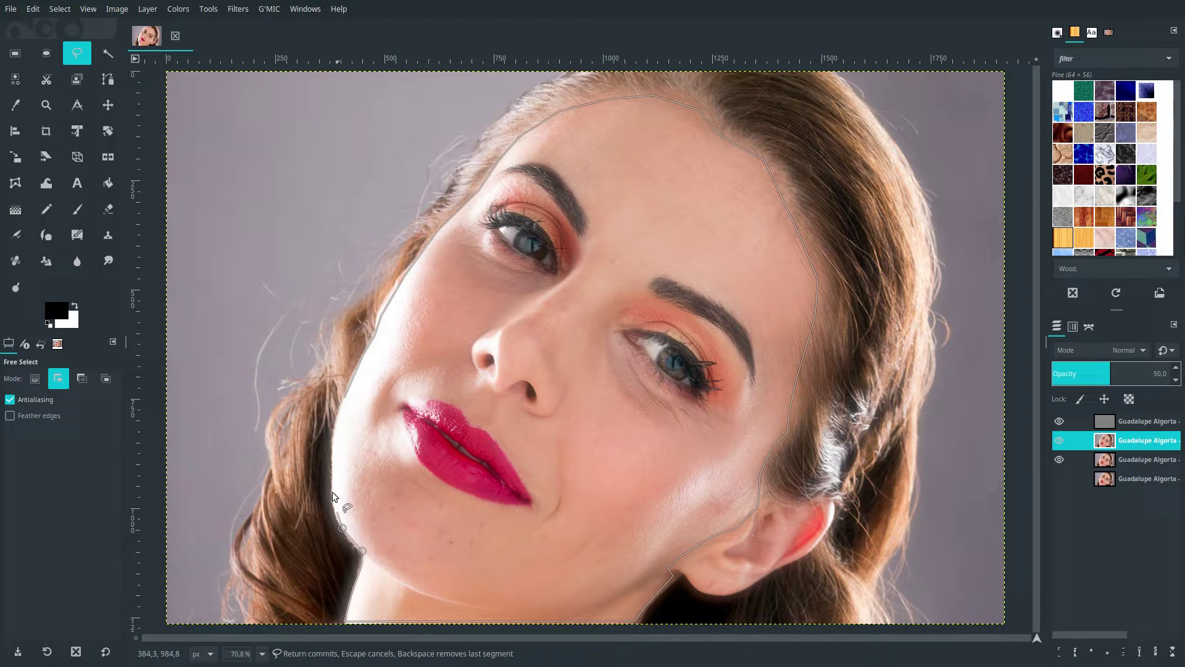
left_click(334, 448)
left_click(345, 397)
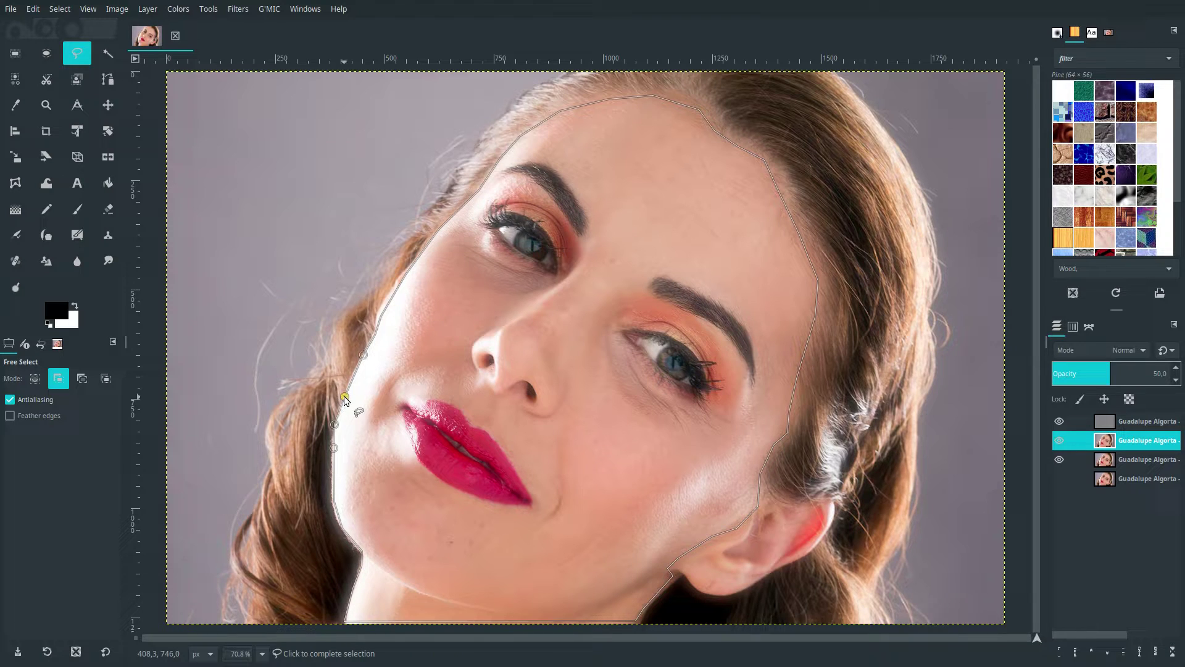
double_click(343, 395)
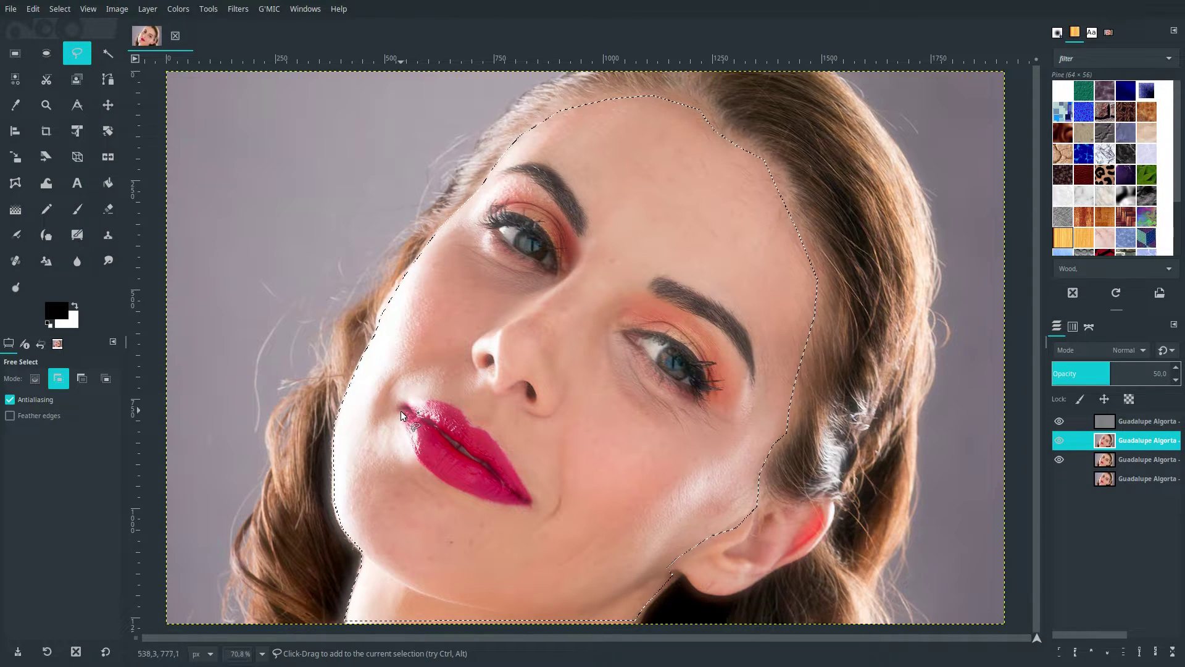
Switch Free Select to Subtract mode and cut the lips out of the selection.
left_click(77, 379)
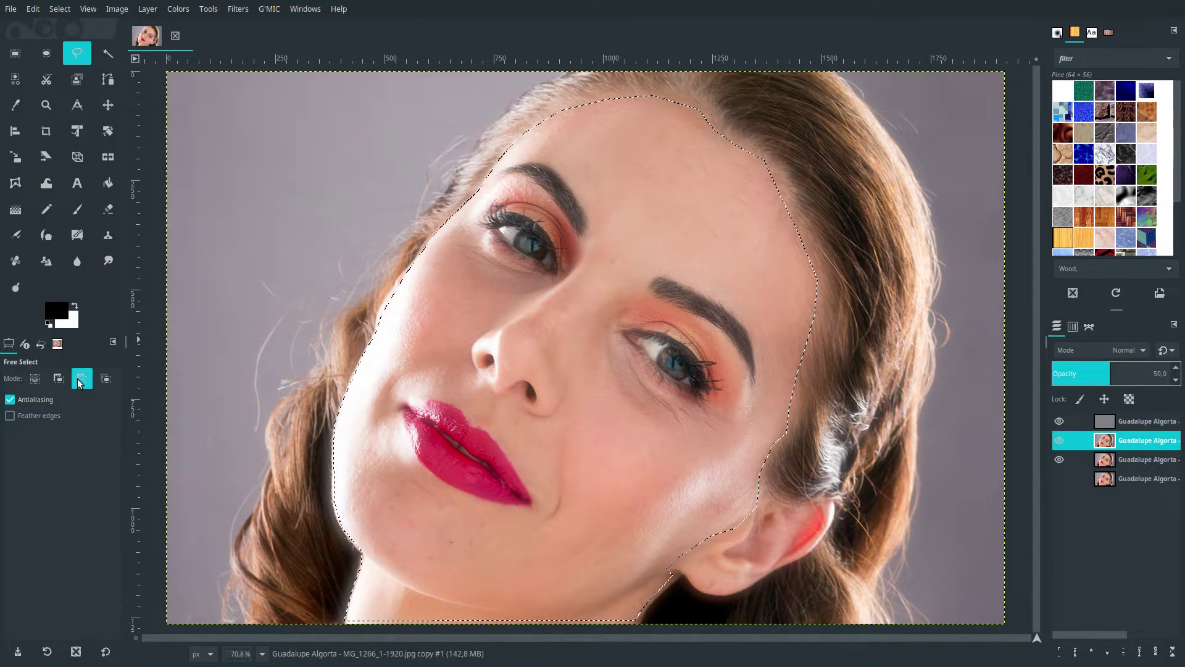
left_click(403, 408)
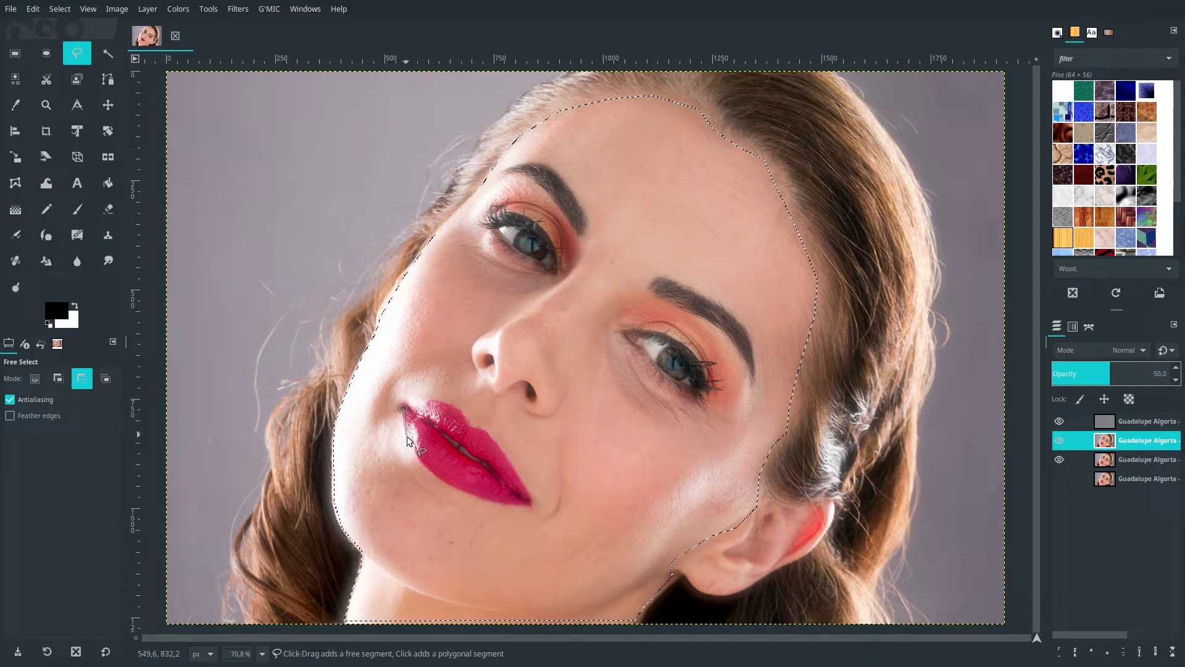
left_click(422, 466)
left_click(446, 482)
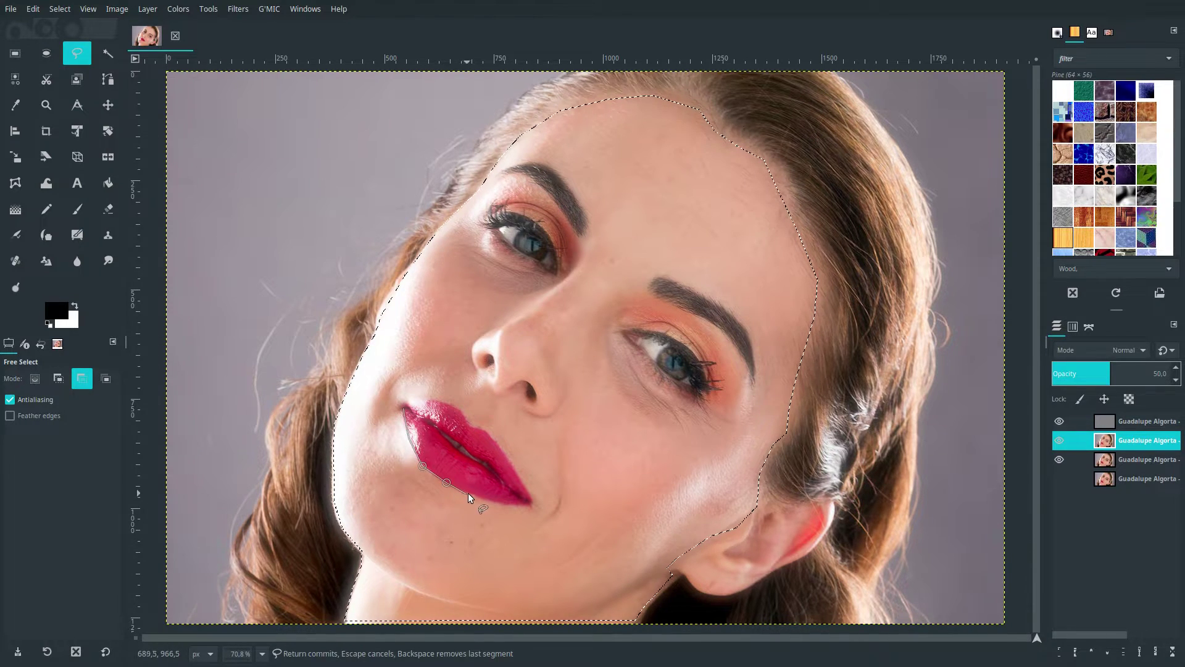
left_click(497, 503)
left_click(524, 506)
left_click(534, 506)
left_click(489, 432)
left_click(462, 417)
left_click(438, 400)
left_click(404, 409)
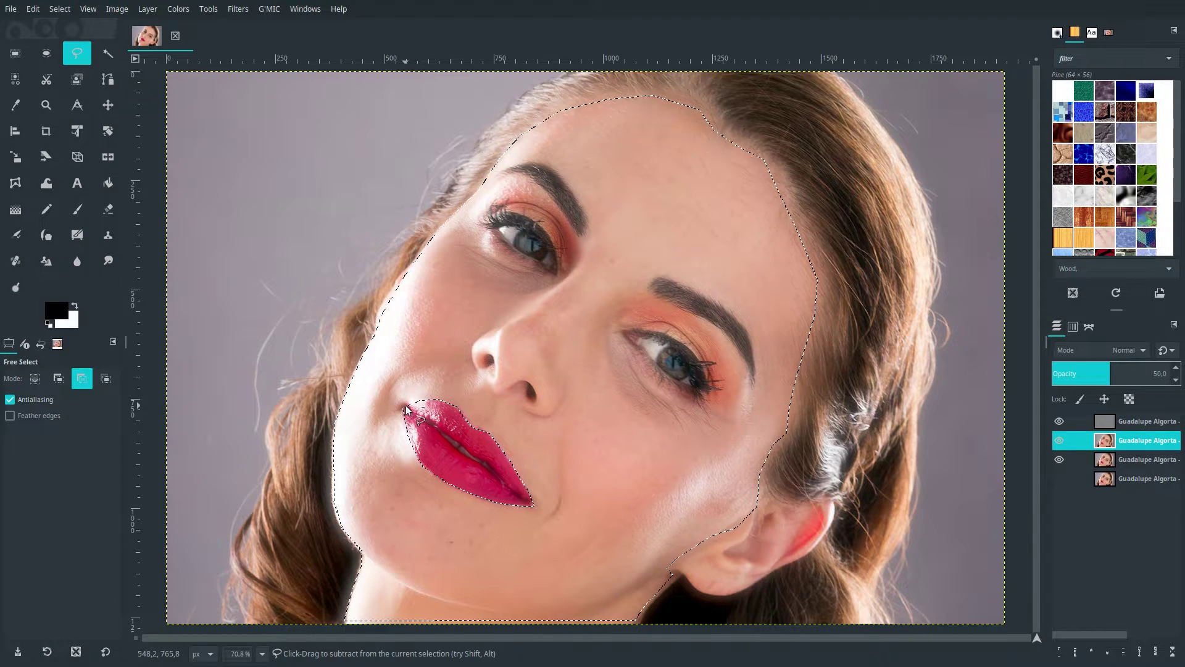
Subtract the left eye from the selection.
left_click(479, 224)
left_click(529, 217)
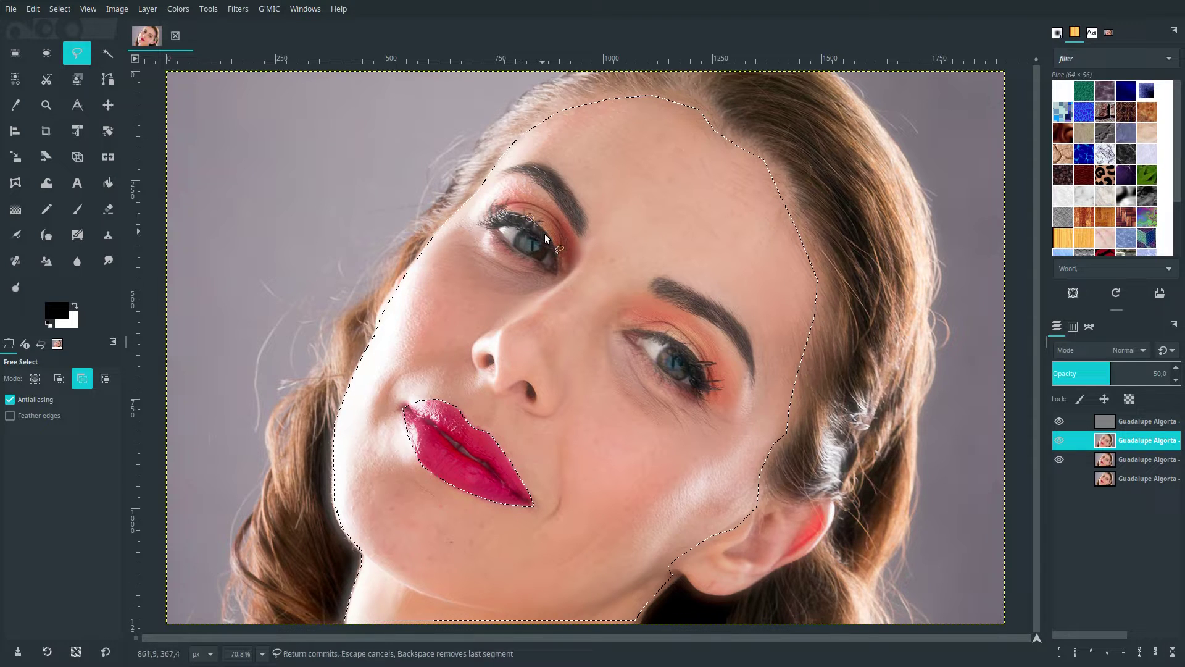
left_click(548, 234)
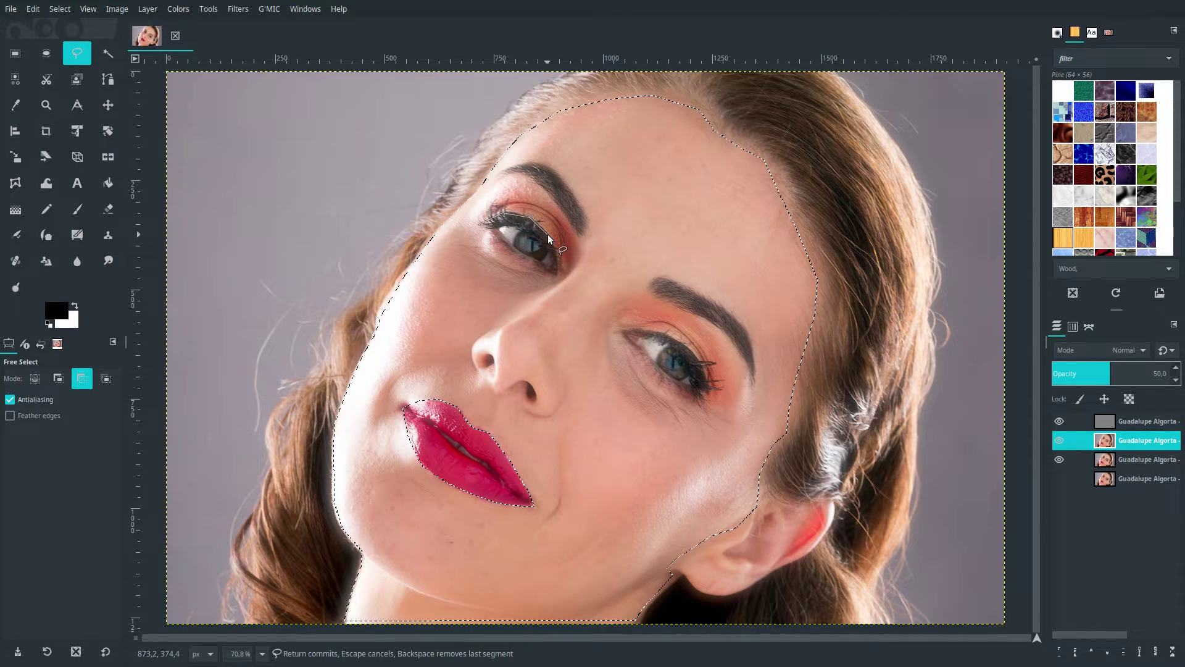
left_click(557, 276)
left_click(538, 264)
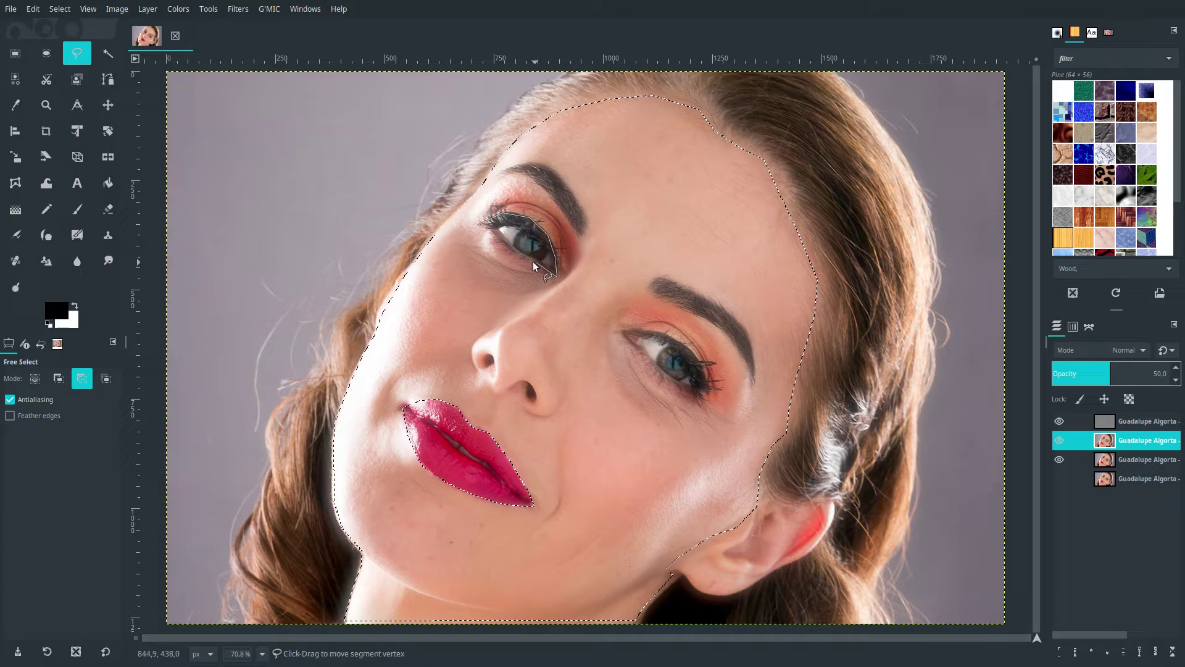
left_click(507, 242)
left_click(479, 223)
key("Return")
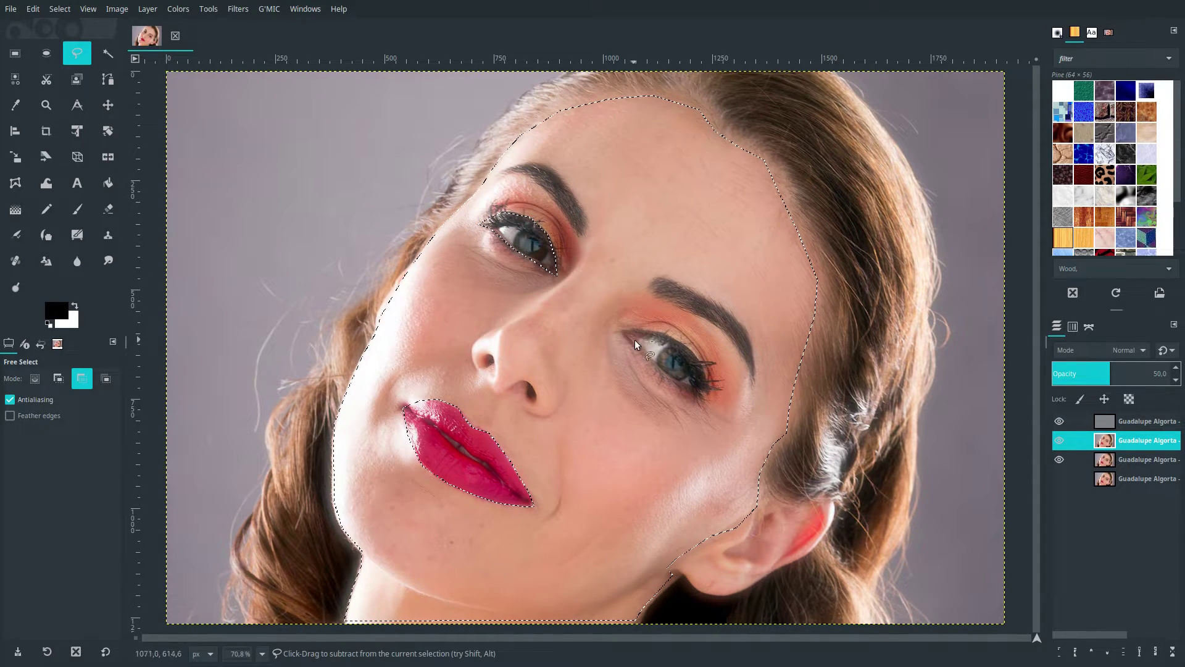
Subtract the right eye from the selection.
left_click(620, 328)
left_click(654, 333)
left_click(686, 346)
left_click(701, 360)
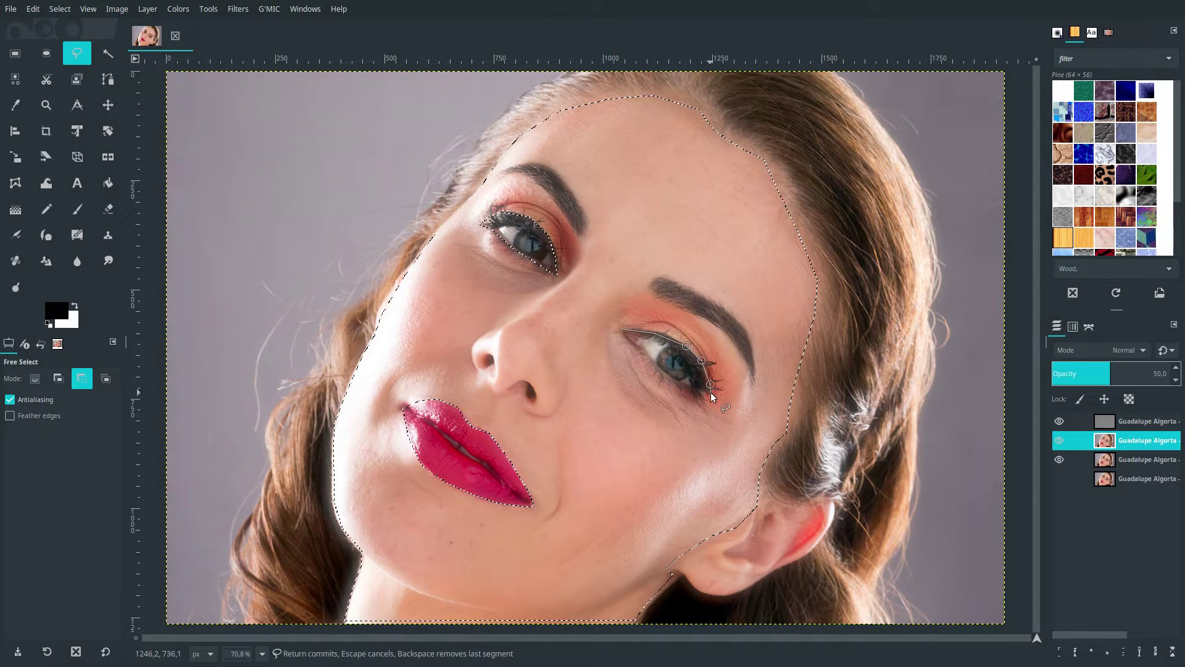
left_click(711, 397)
left_click(659, 372)
left_click(642, 360)
left_click(619, 331)
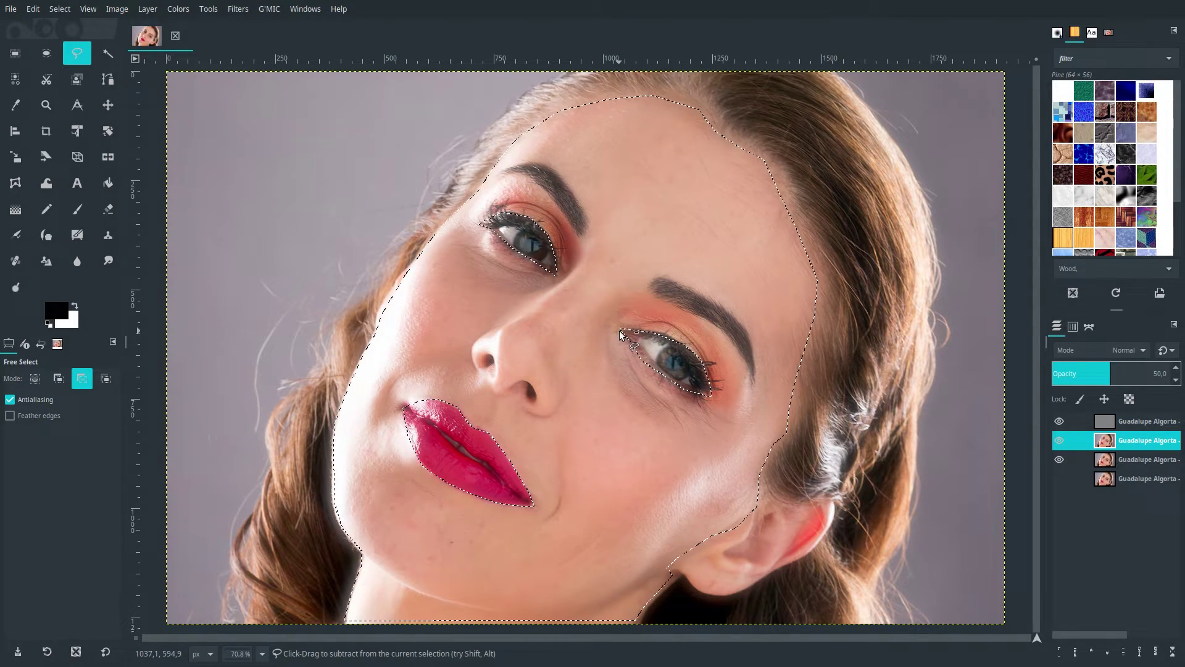
Subtract the right eyebrow from the selection.
left_click(647, 292)
left_click(679, 306)
left_click(717, 325)
left_click(736, 349)
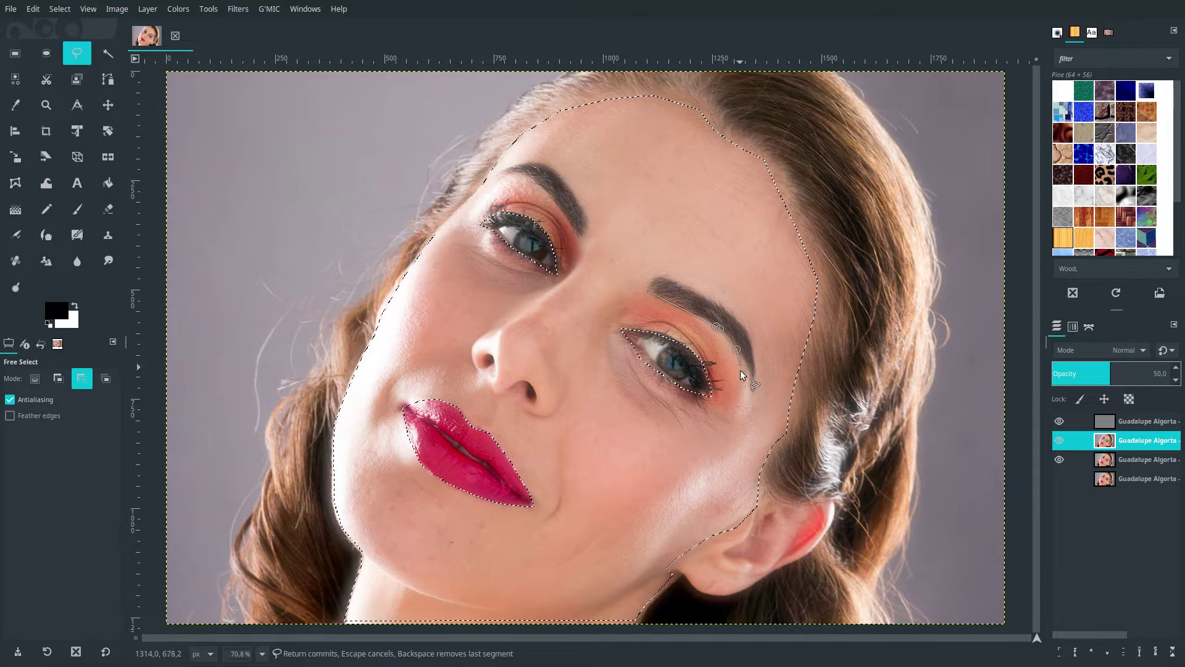
left_click(760, 380)
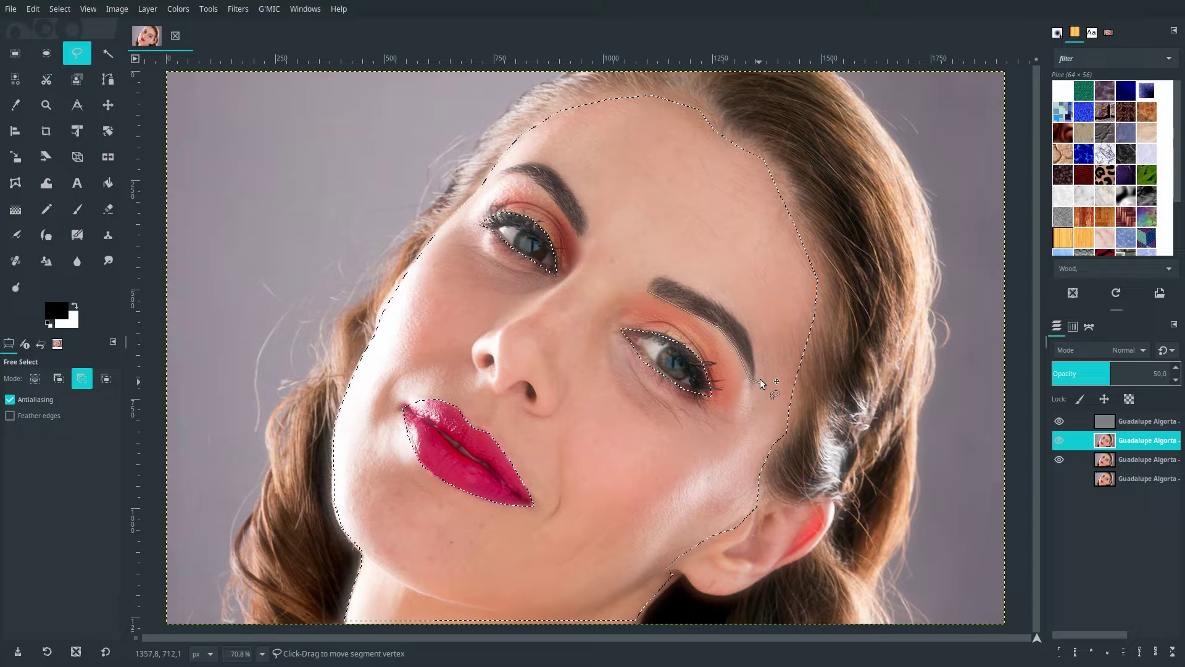
left_click(751, 344)
left_click(713, 297)
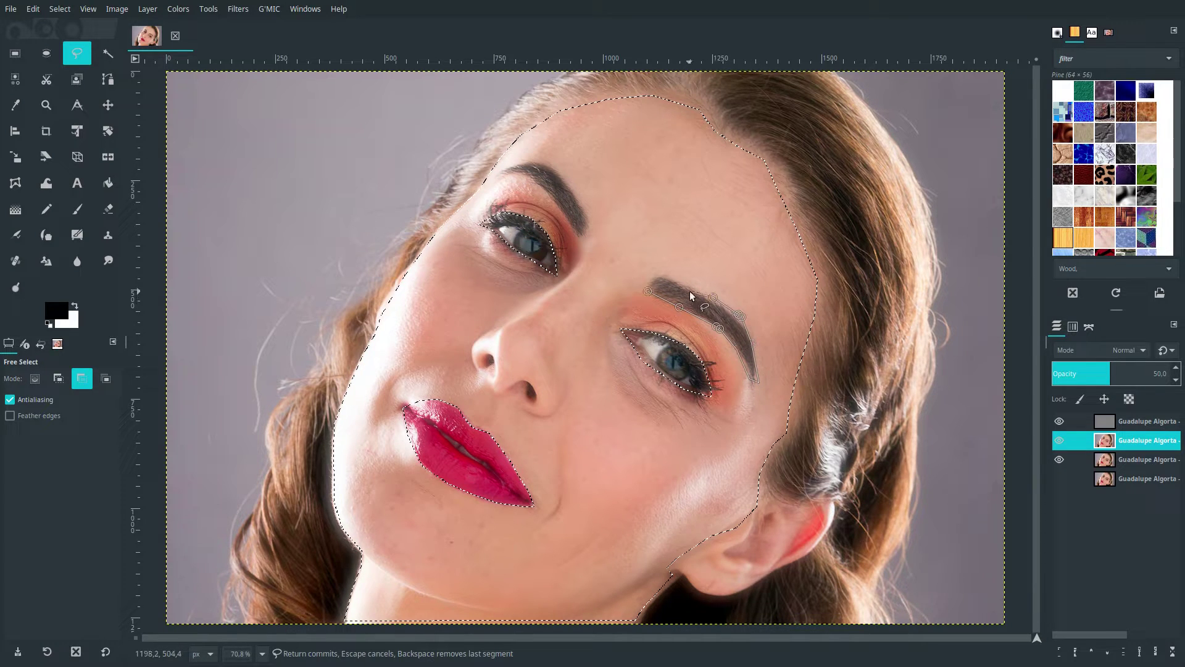
left_click(685, 278)
left_click(660, 276)
left_click(648, 291)
left_click(605, 250)
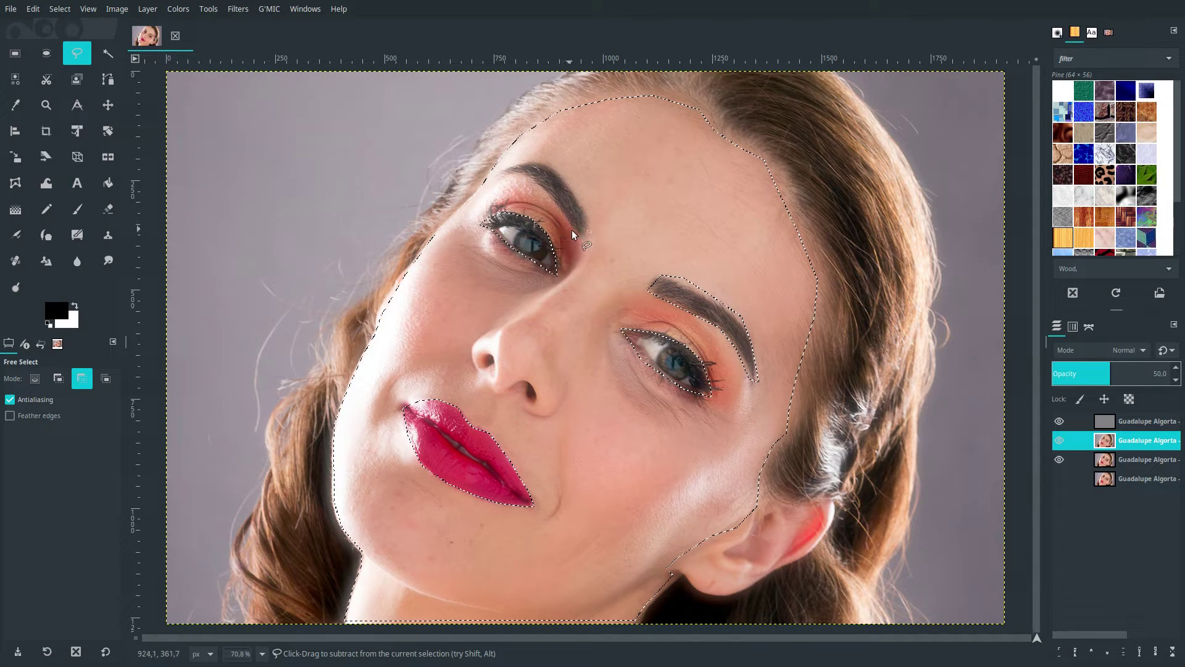
Subtract the left eyebrow from the skin selection.
left_click(541, 184)
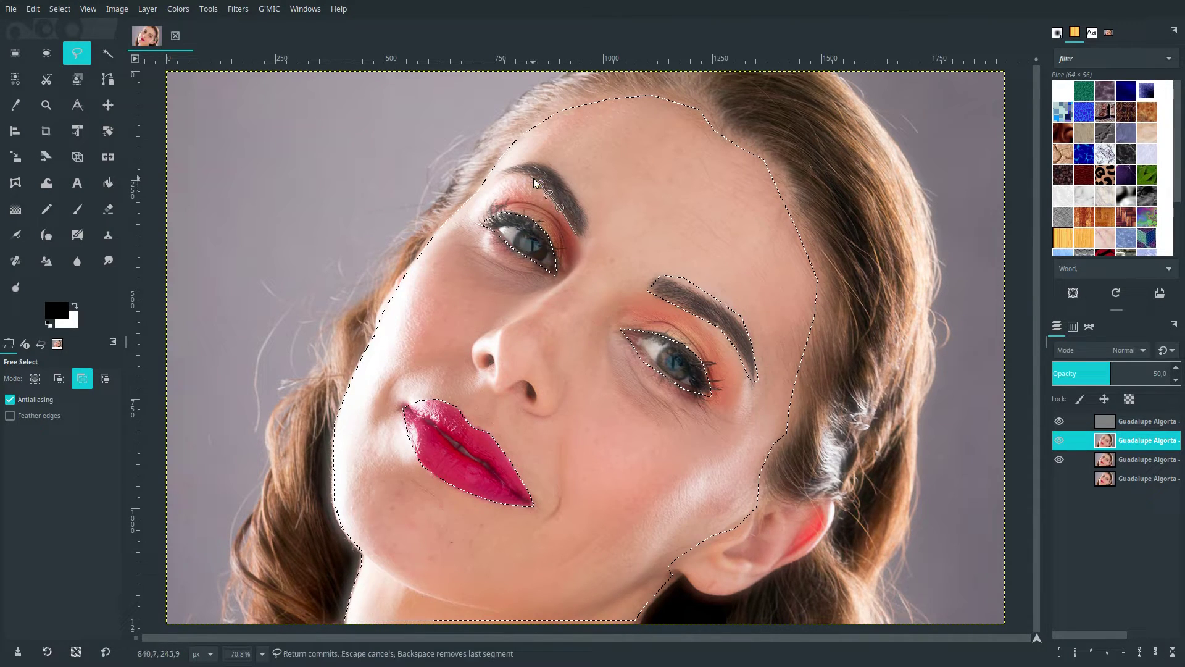
left_click(509, 177)
left_click(495, 172)
left_click(526, 165)
left_click(552, 166)
left_click(586, 212)
left_click(575, 233)
key("Return")
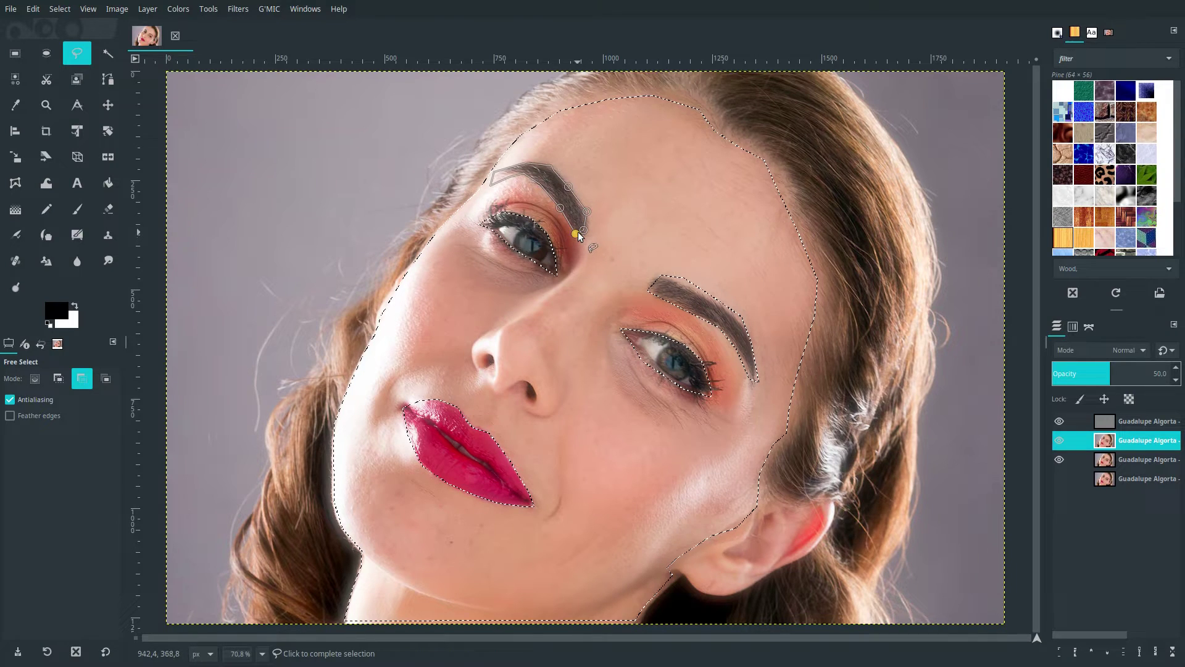
key("Return")
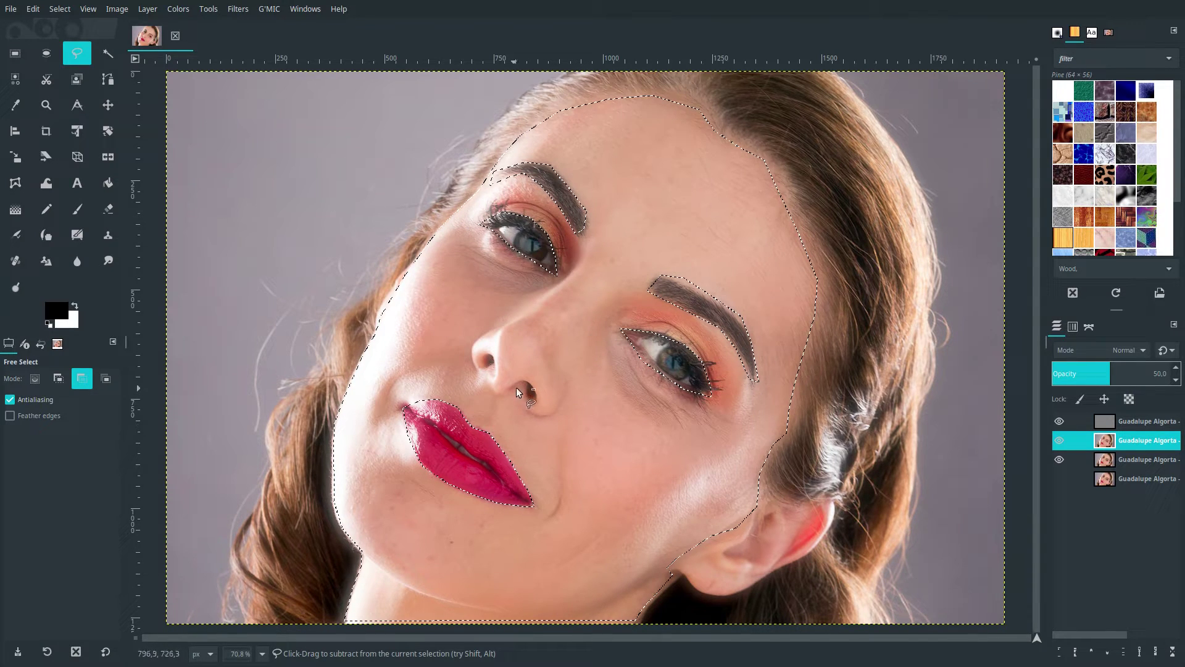
Subtract both nostrils from the skin selection.
left_click(519, 383)
left_click(522, 402)
left_click(534, 404)
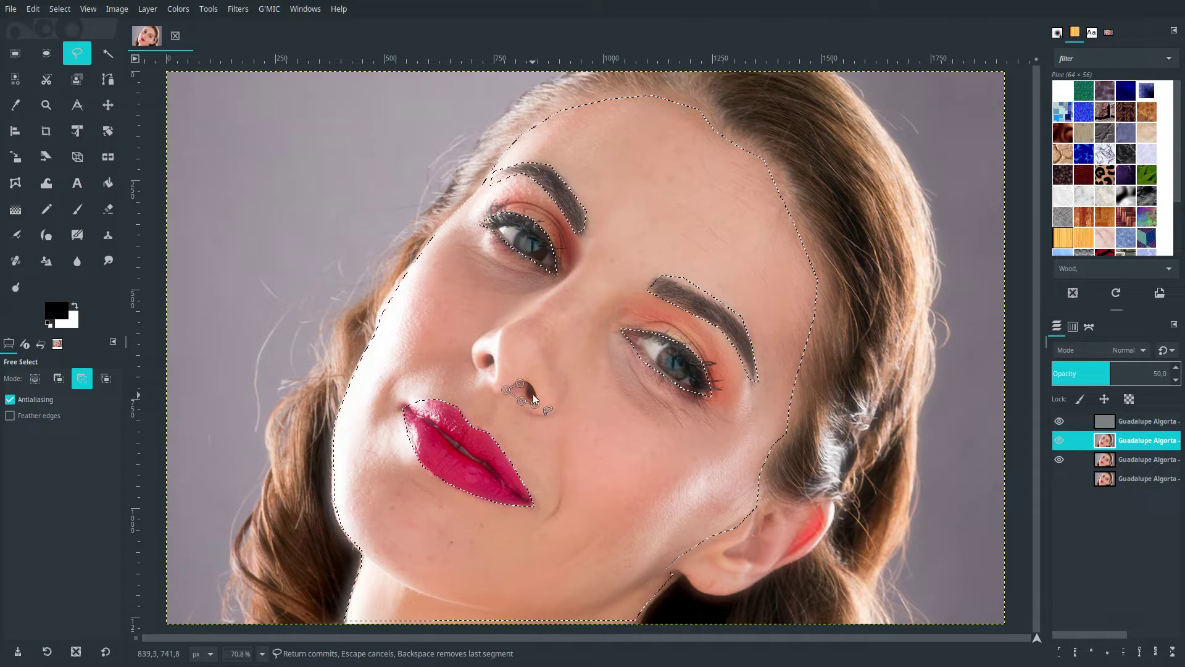
left_click(535, 390)
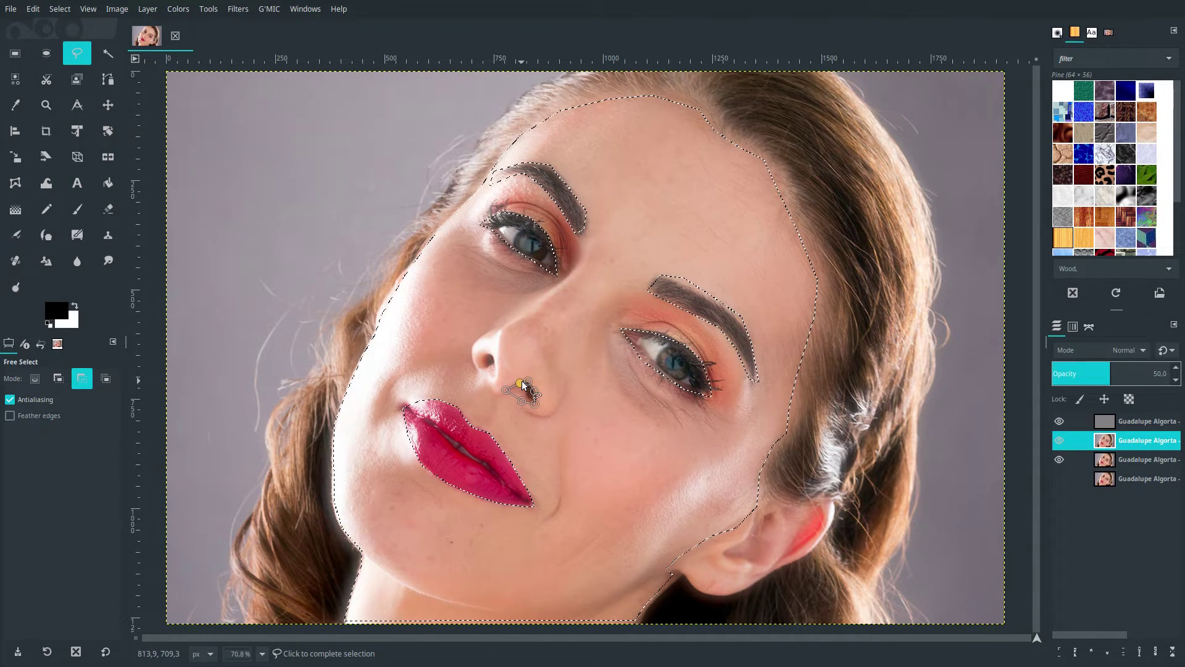
double_click(510, 387)
left_click(486, 356)
left_click(490, 372)
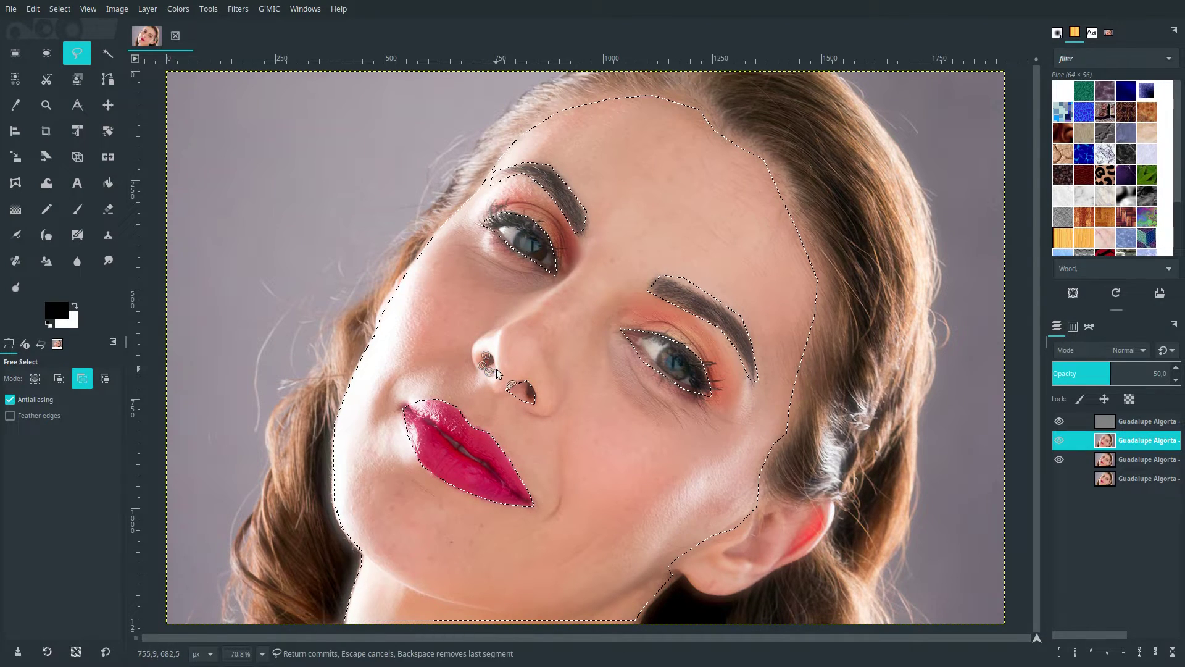
left_click(504, 368)
left_click(488, 357)
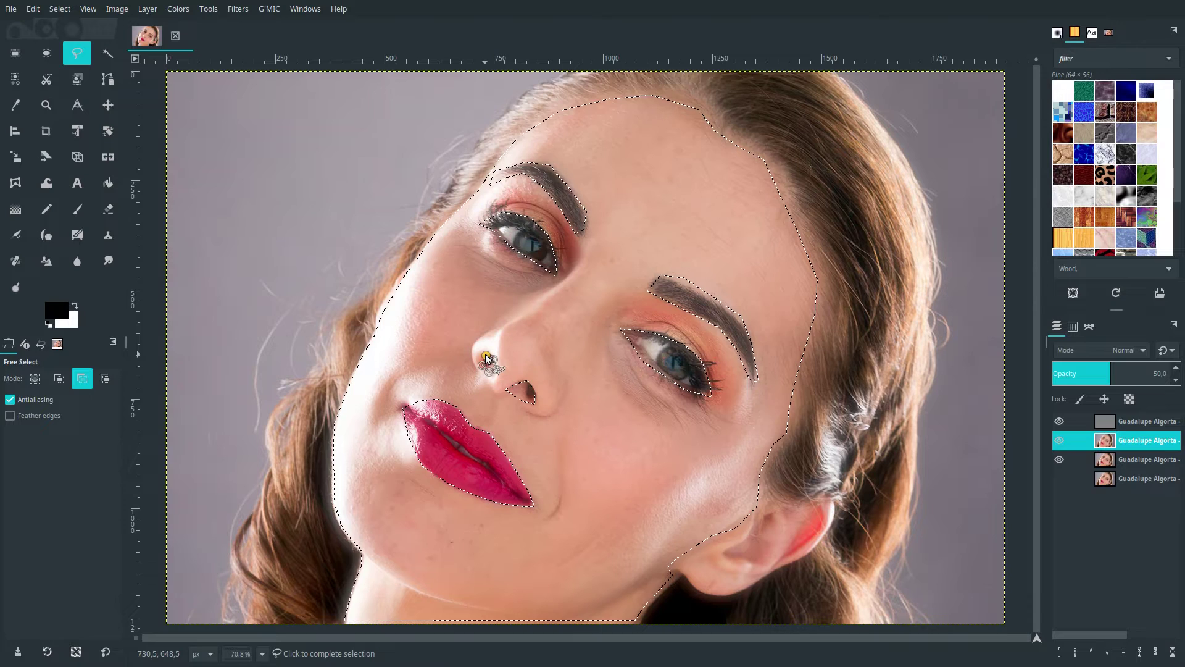
key("Return")
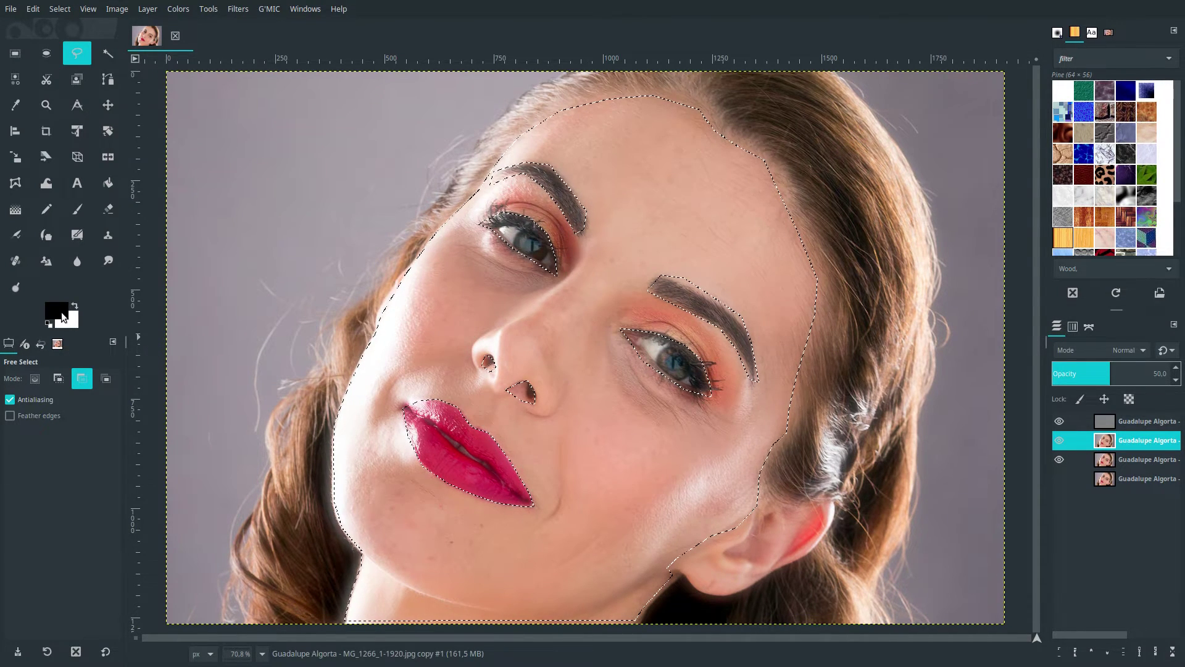
Set the foreground colour to mid grey 808080.
left_click(62, 311)
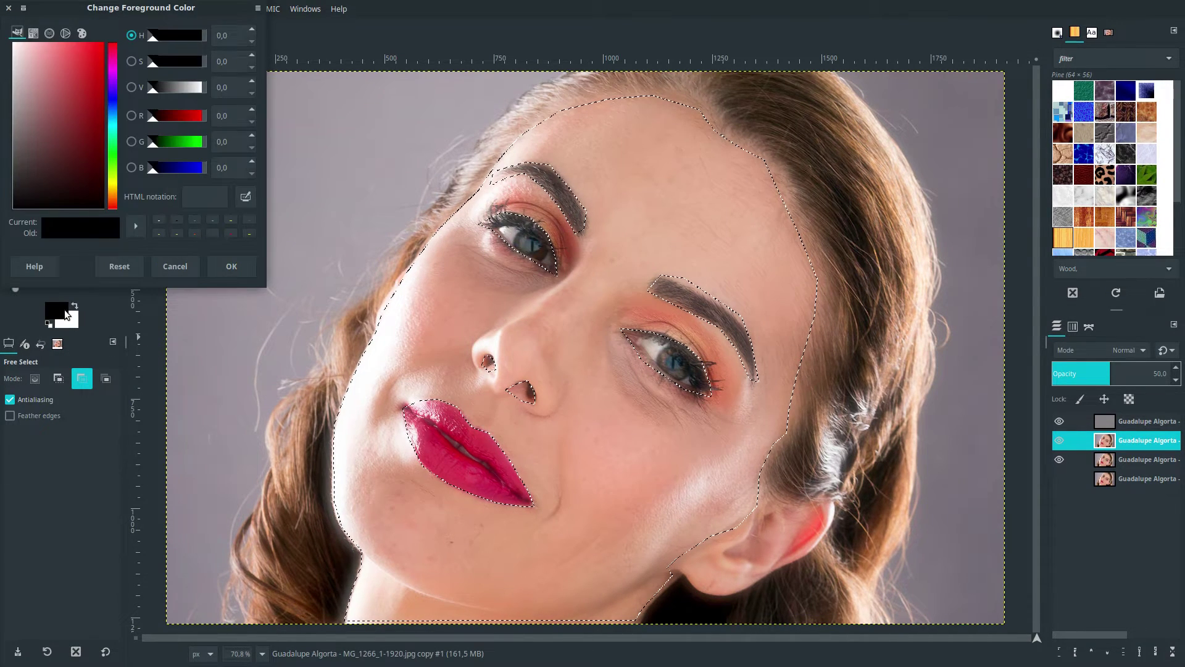
left_click(208, 205)
type("8080")
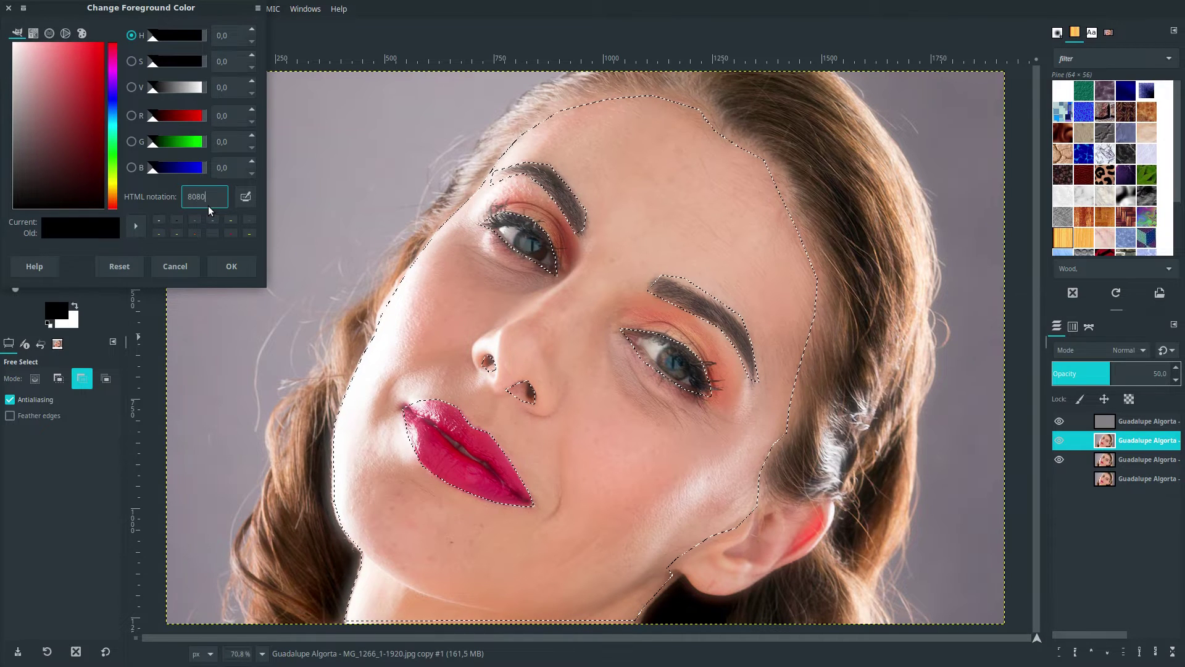
type("80")
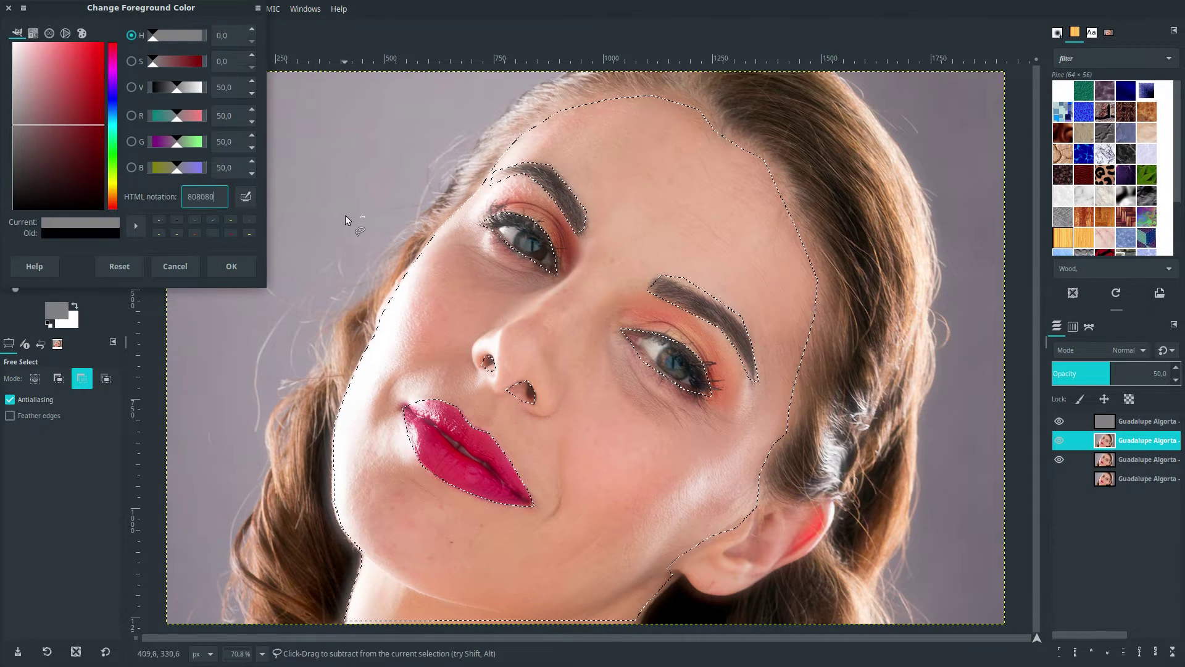
left_click(226, 266)
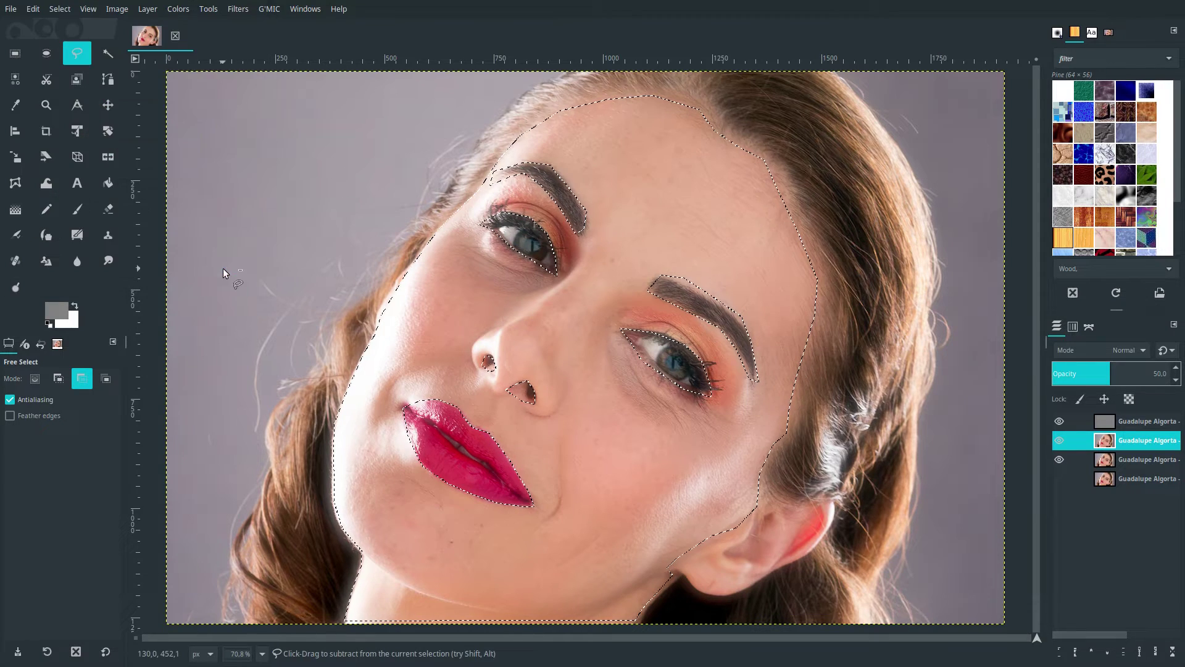
On the top grey texture layer, fill the skin selection with the 808080 foreground colour.
left_click(1109, 422)
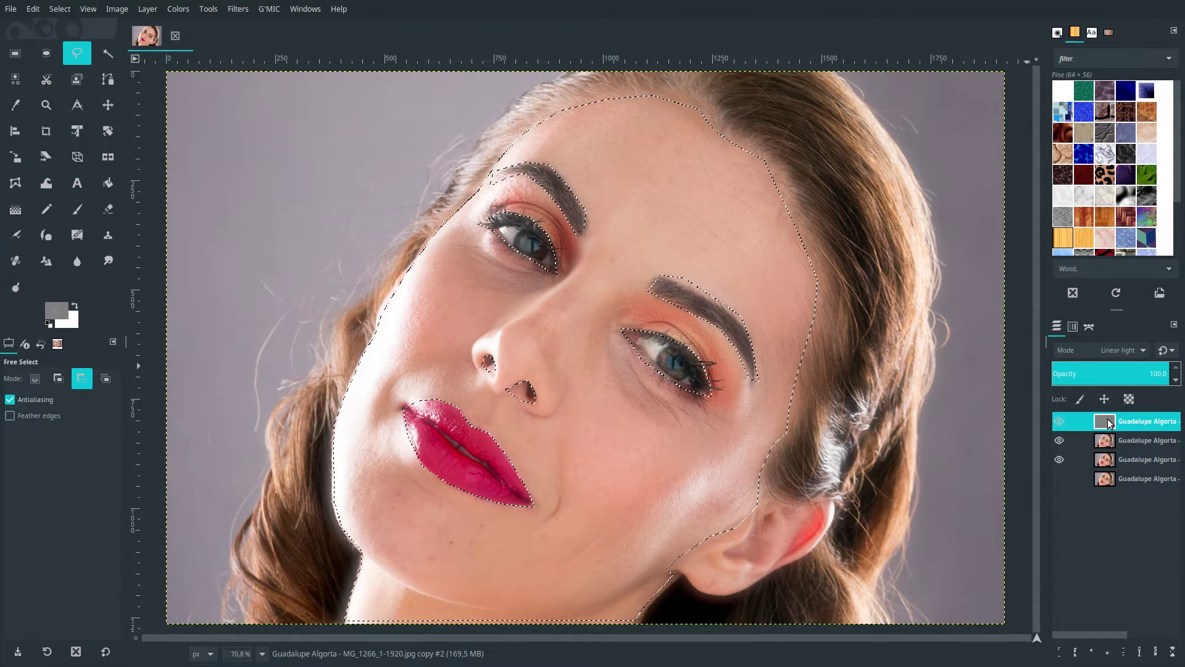
left_click(52, 320)
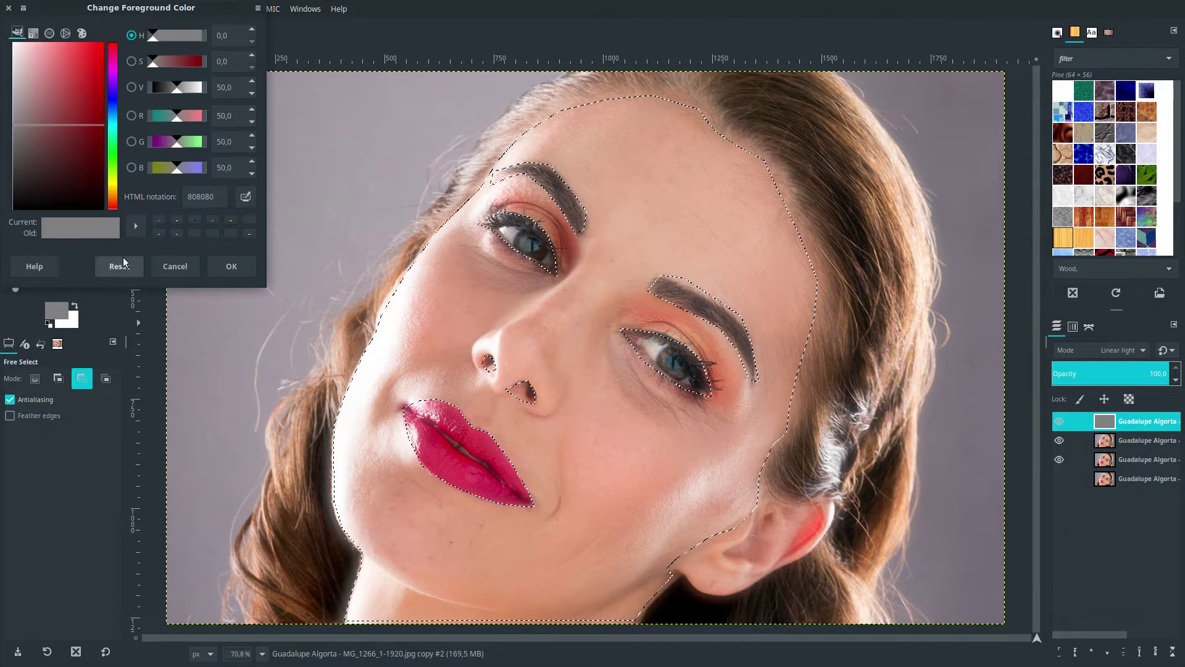
double_click(182, 196)
left_click(211, 196)
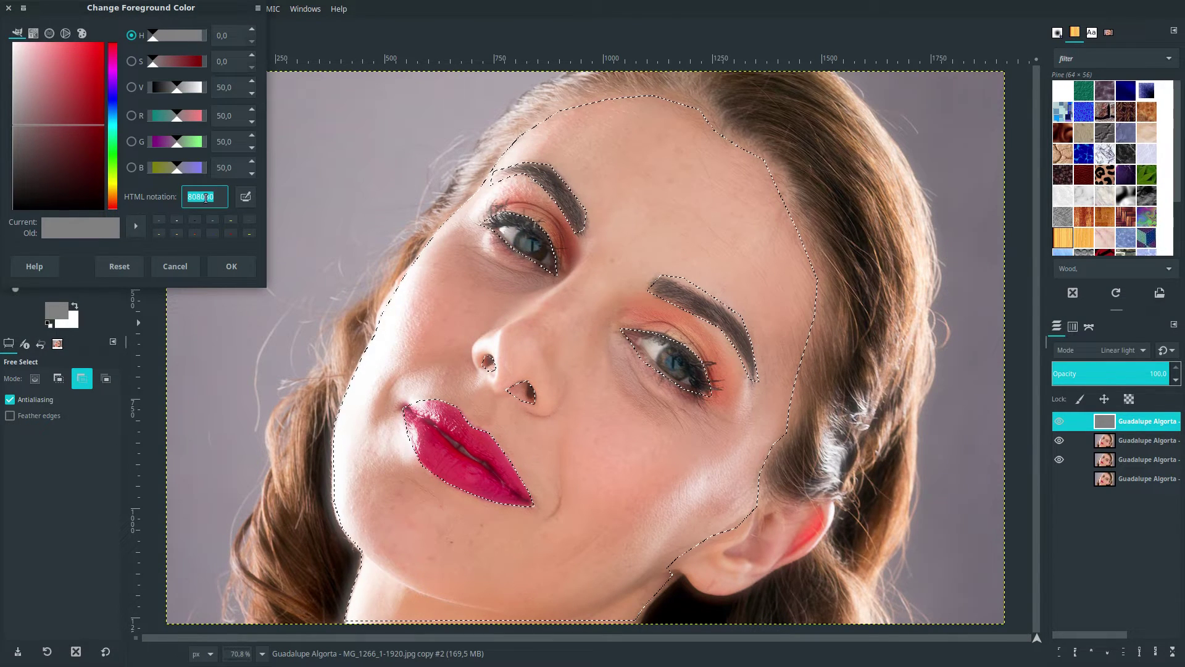
left_click(228, 266)
mouse_move(54, 309)
left_mouse_down()
mouse_move(303, 342)
mouse_move(425, 345)
left_mouse_up()
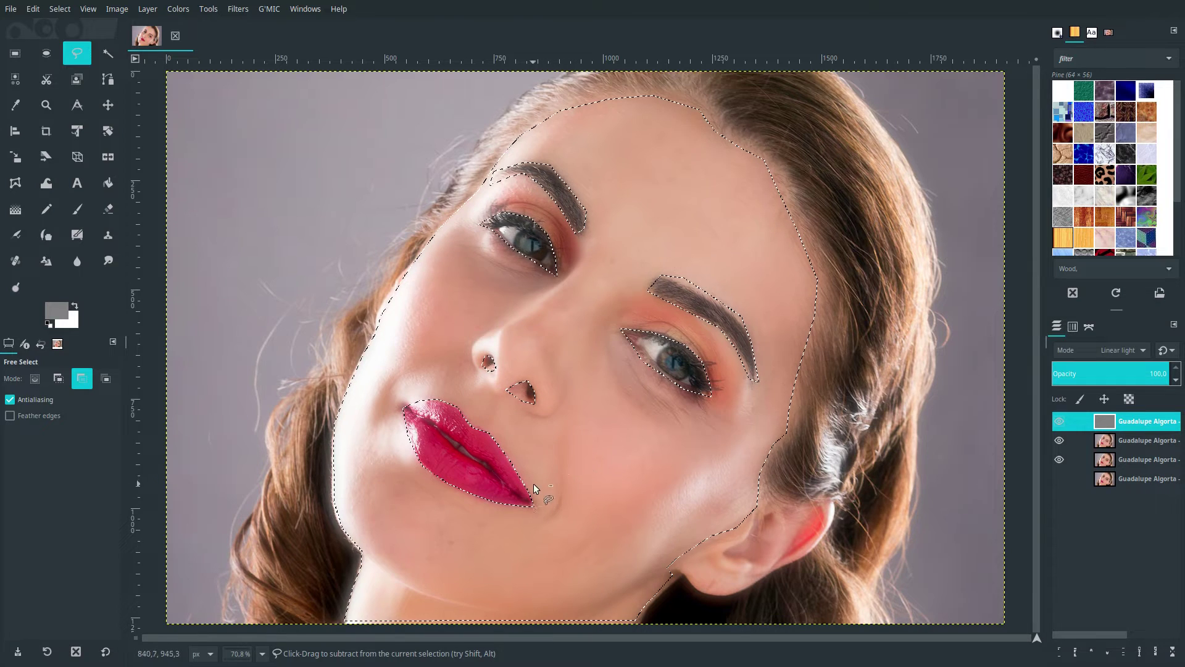
Undo the mid grey fill and feather the skin selection by 5 px.
left_click(33, 9)
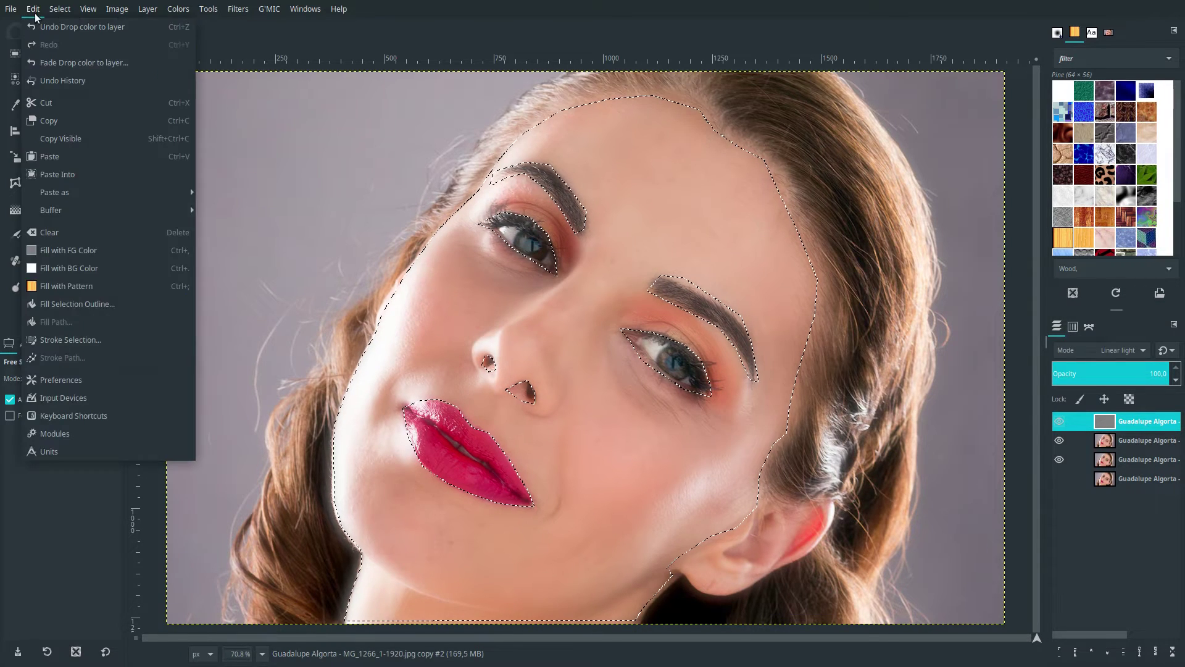
left_click(38, 24)
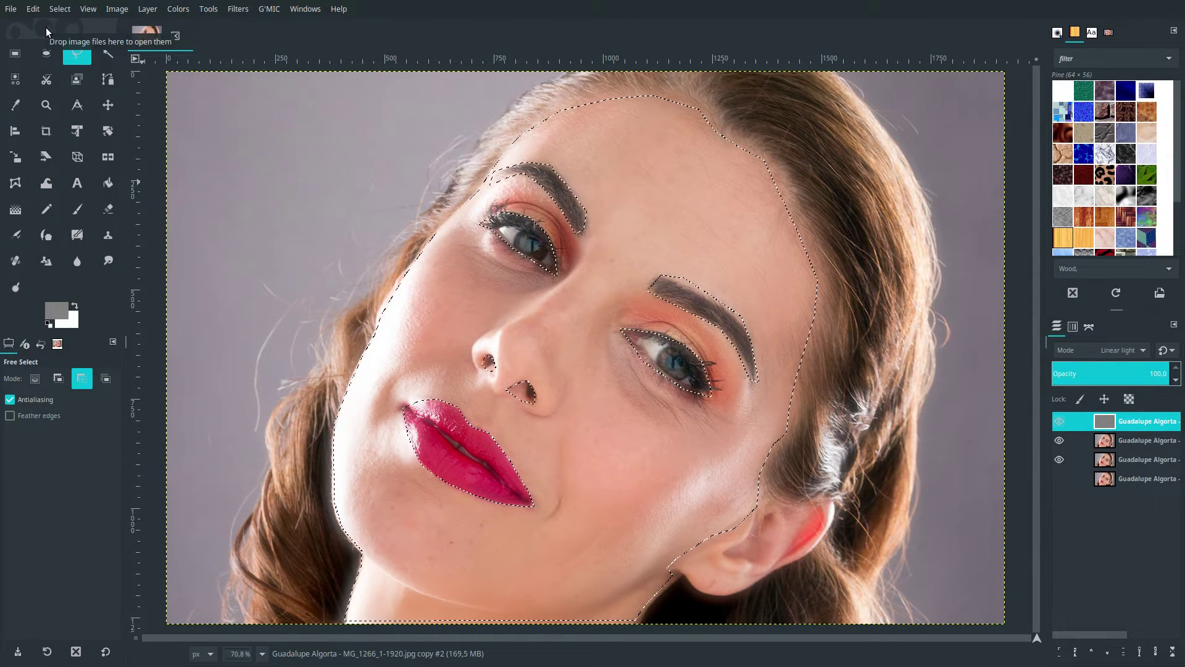
left_click(60, 8)
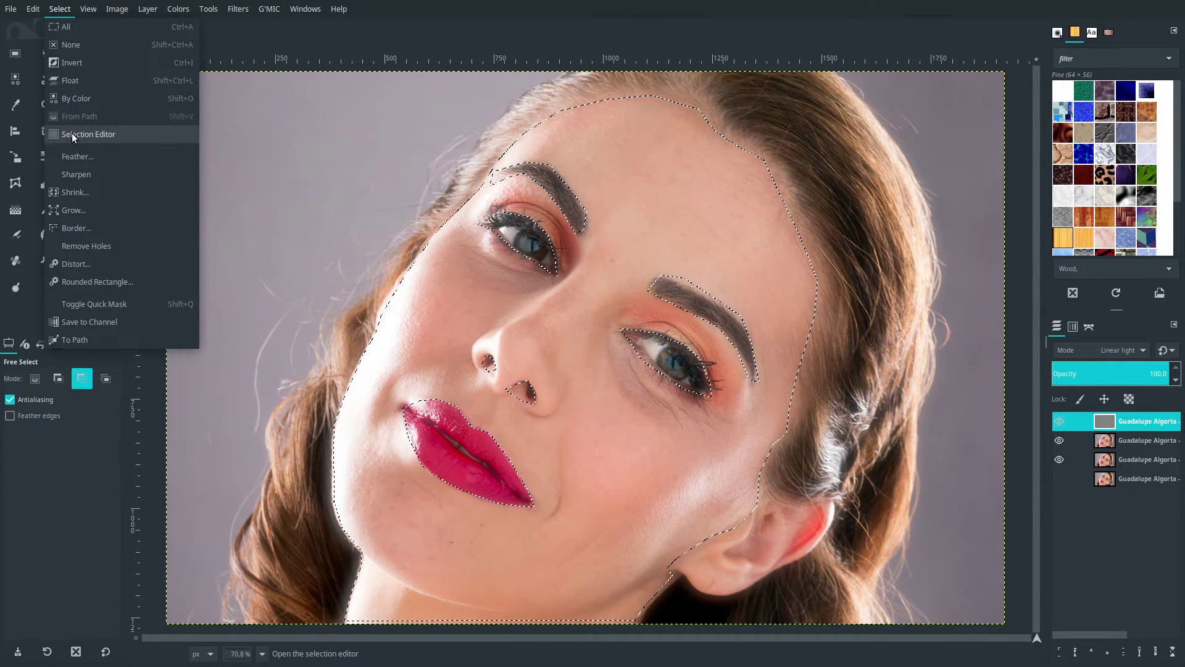
left_click(78, 158)
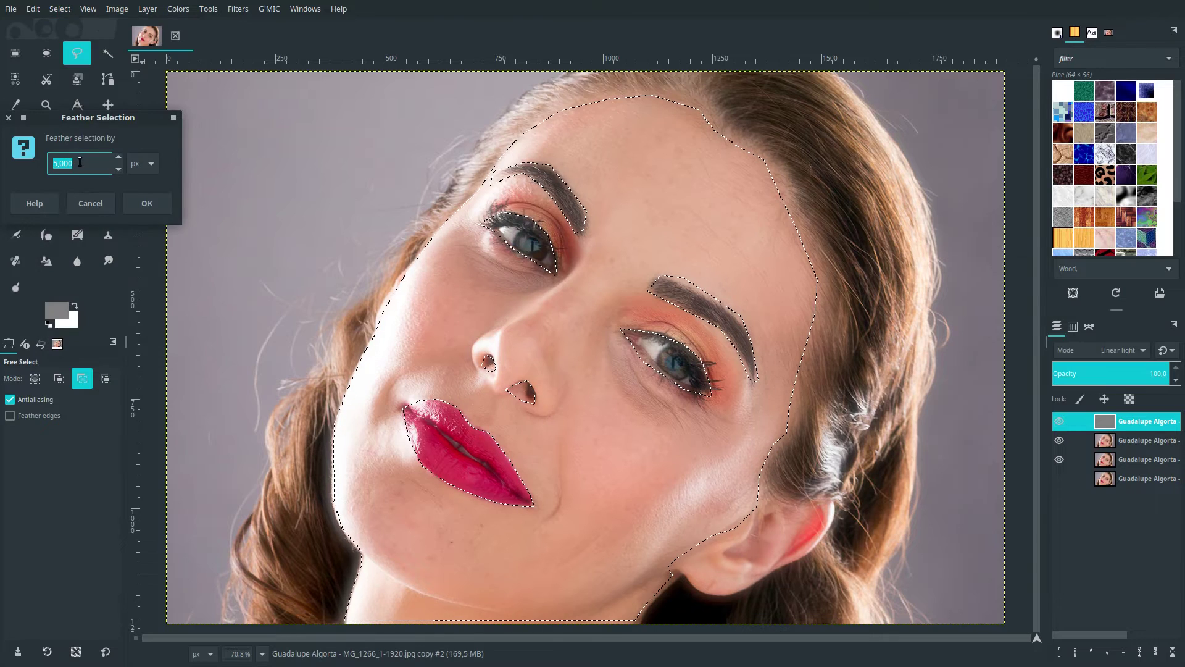
left_click(141, 209)
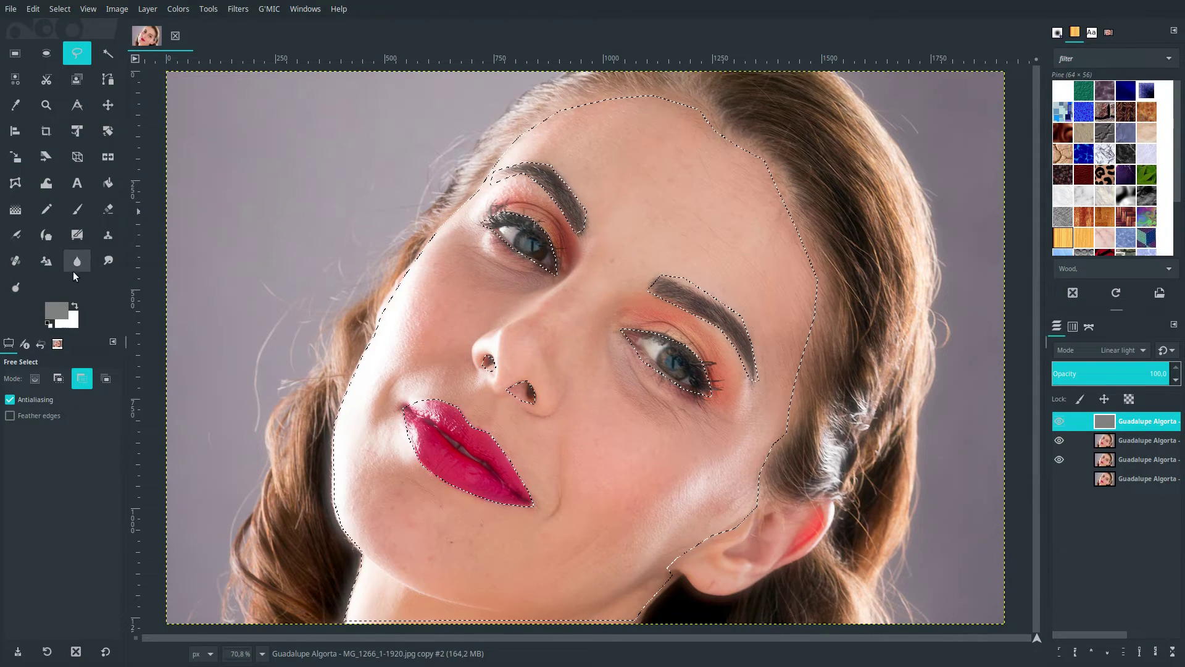
Fill the feathered skin selection with mid grey, then remove the selection.
mouse_move(56, 311)
left_mouse_down()
mouse_move(529, 378)
mouse_move(557, 435)
left_mouse_up()
key("ctrl+shift+a")
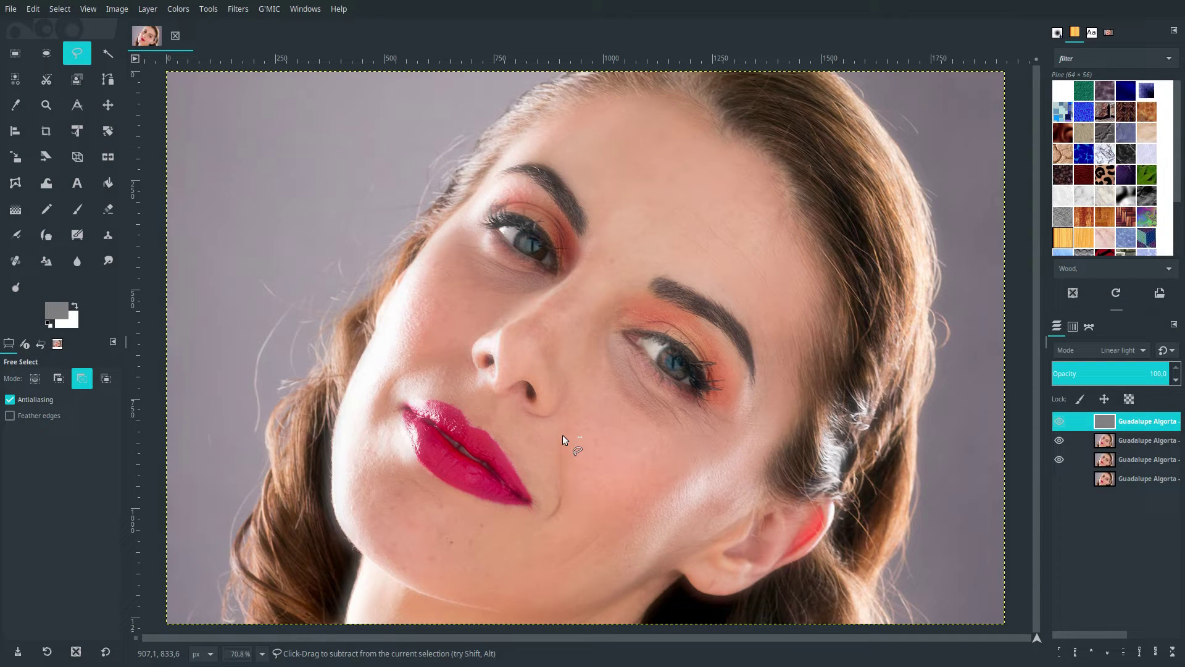
left_click(60, 9)
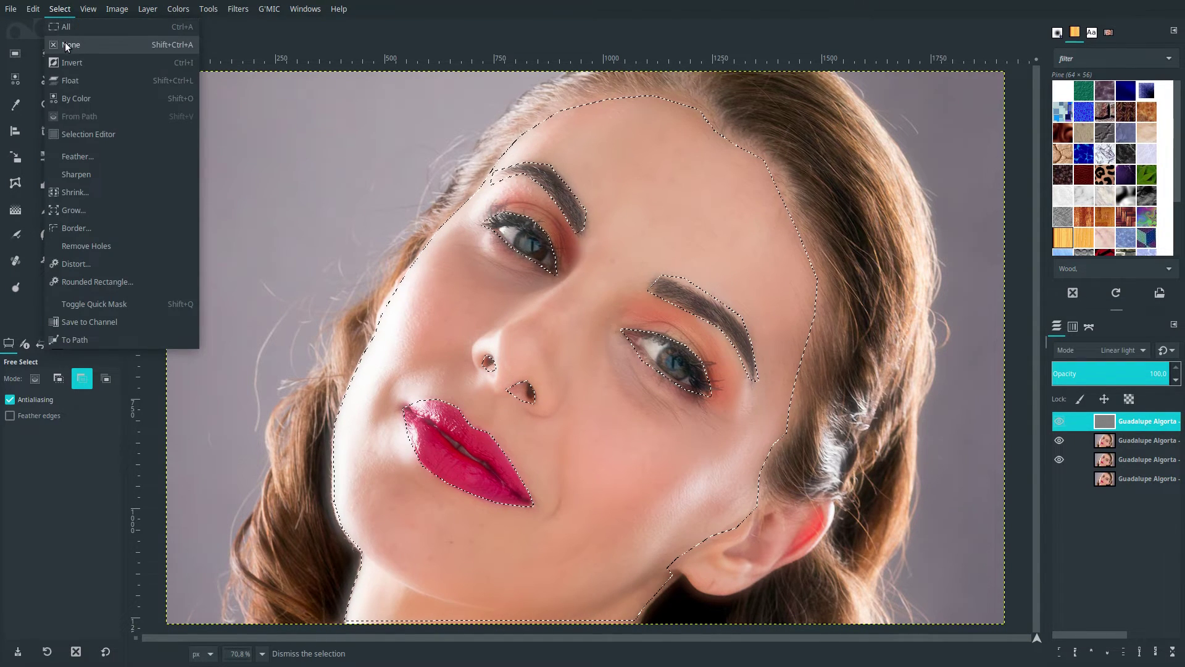
left_click(68, 44)
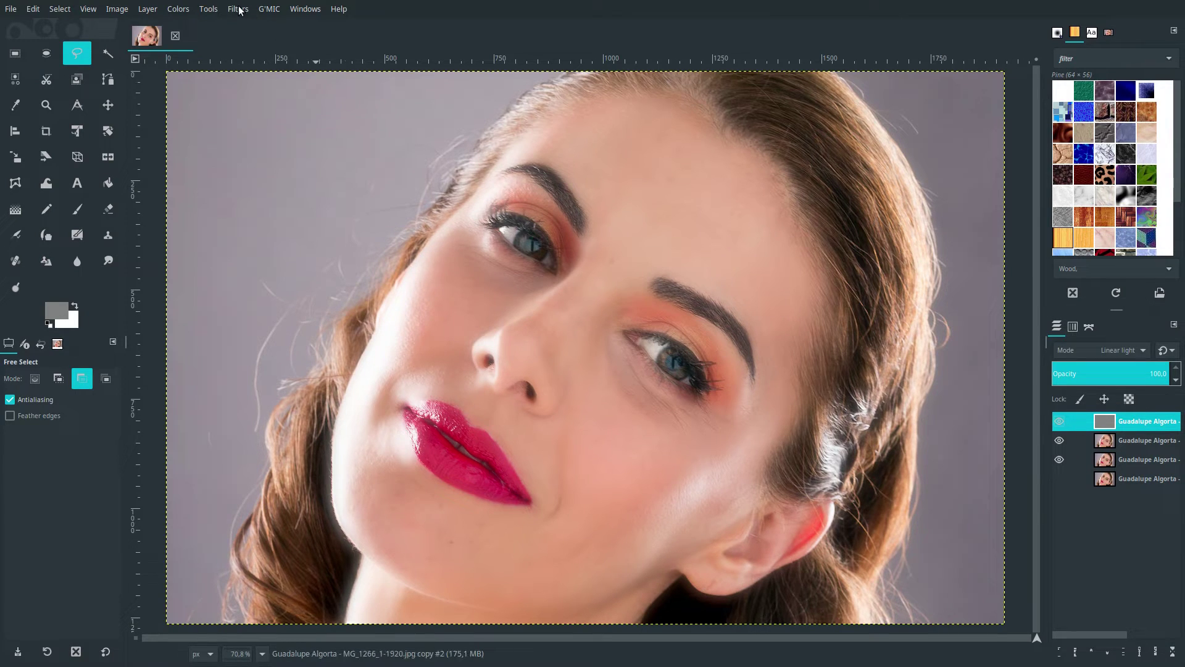
Apply G'MIC Sharpen [octave sharpening] to the top layer: 4 scales, radius 5.00, amount 3.00.
left_click(269, 9)
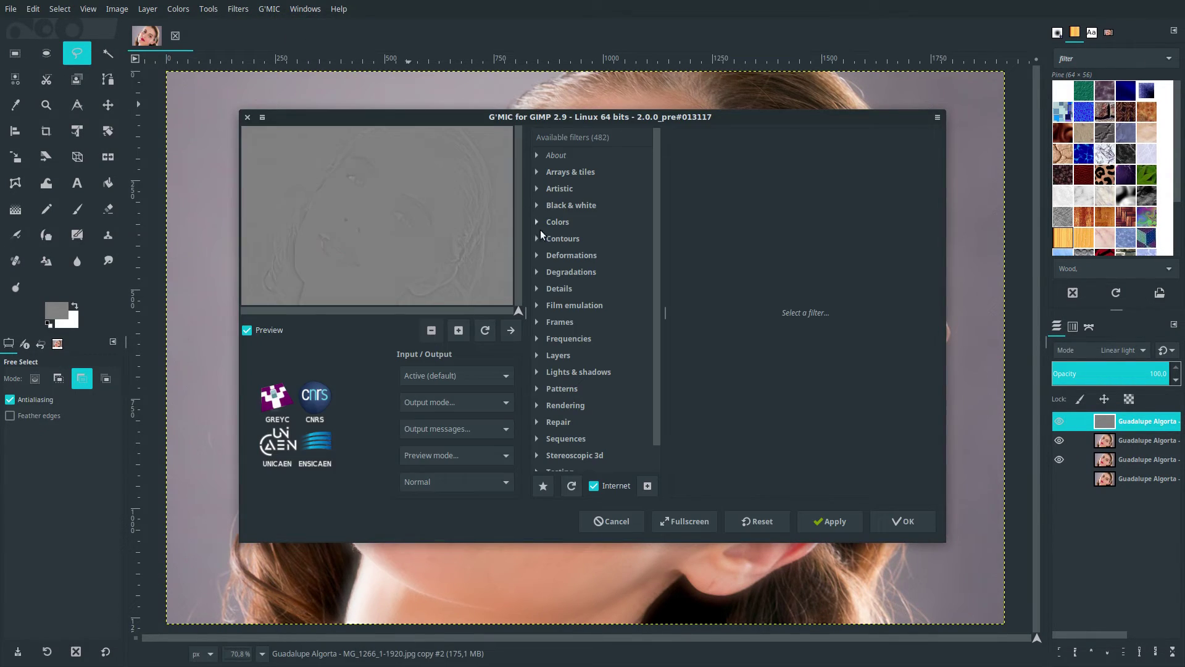
left_click(546, 288)
scroll(613, 410, "down", 3)
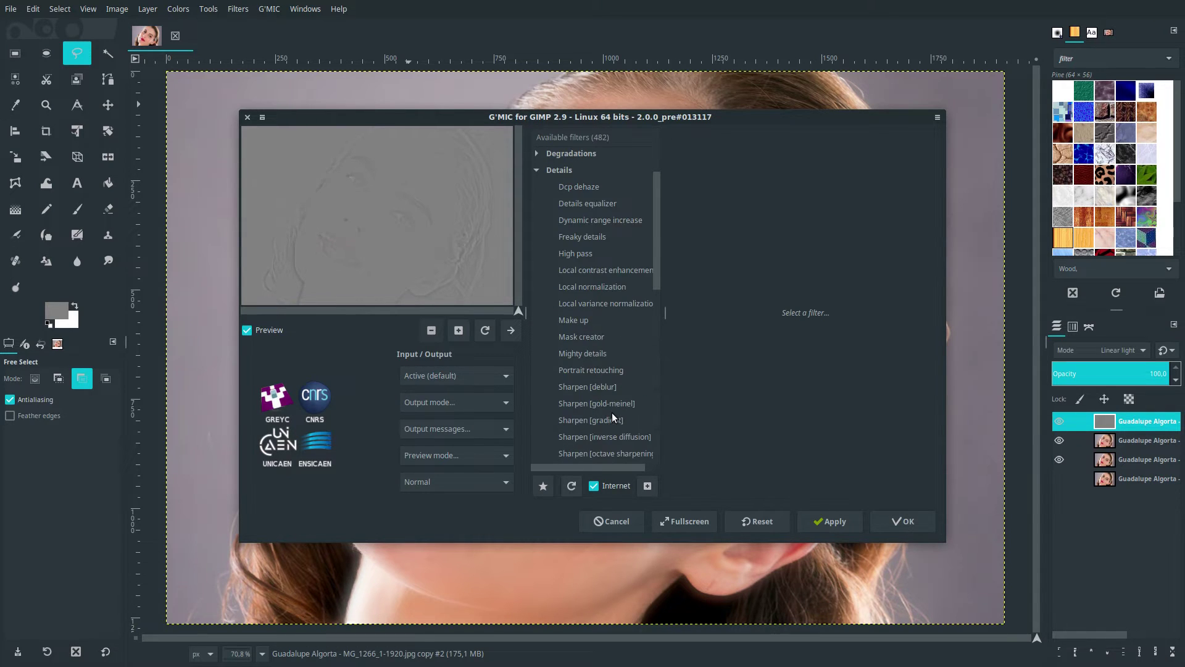
left_click(608, 447)
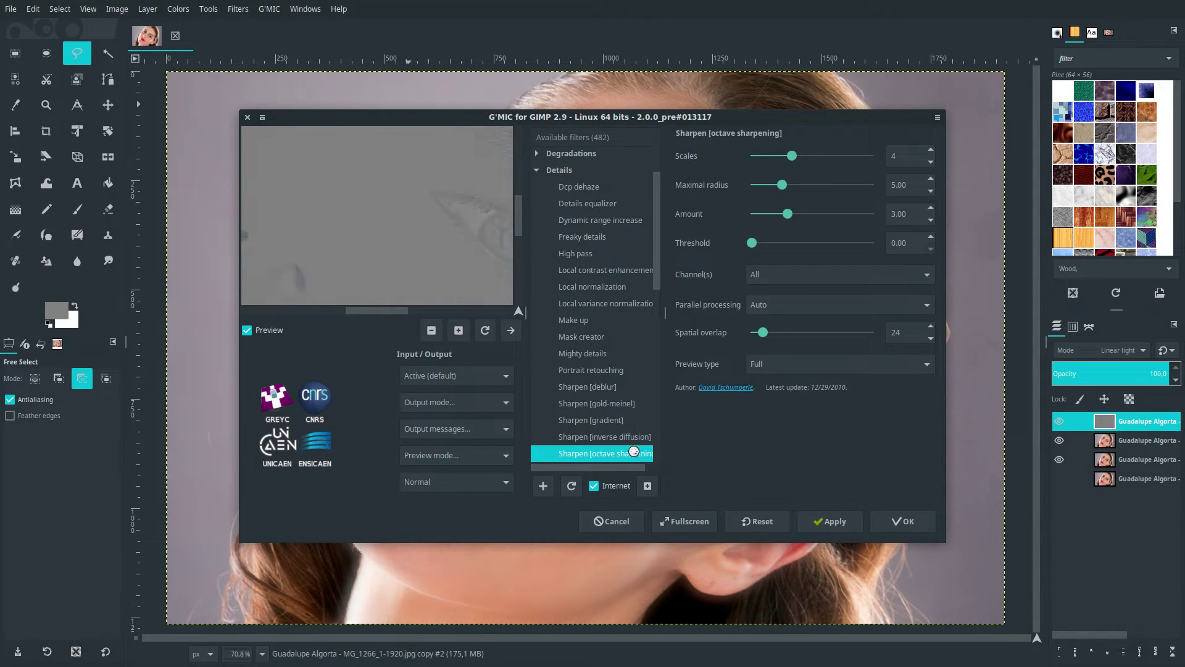
left_click(901, 517)
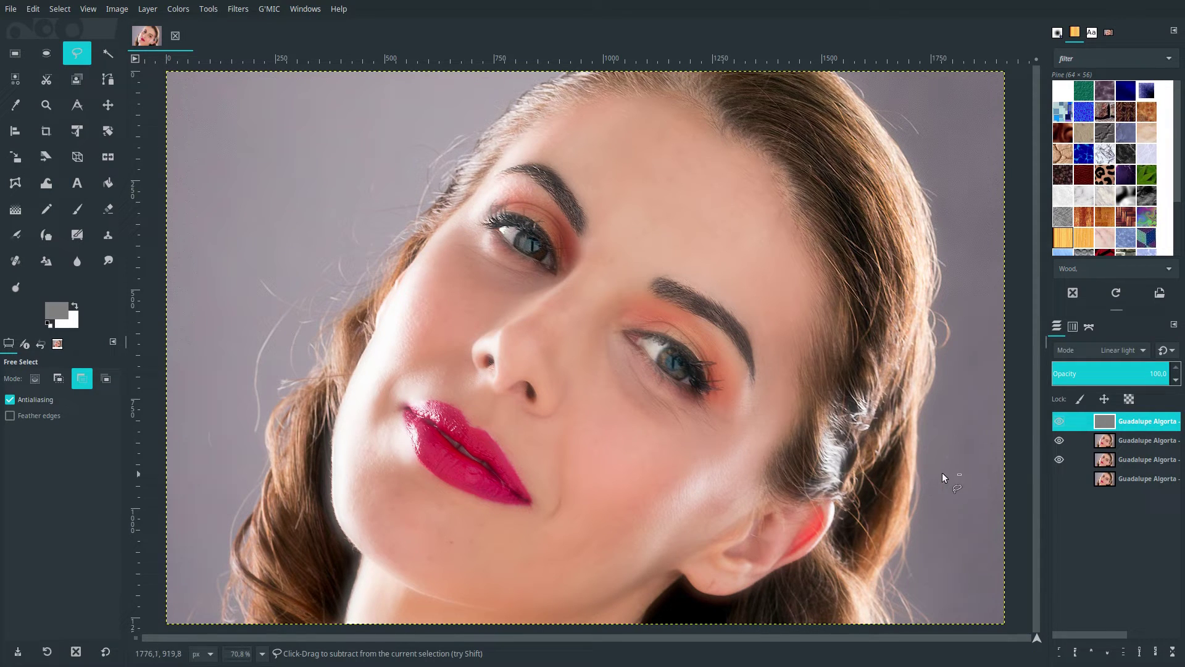
Merge all visible retouching layers into a single layer.
right_click(1098, 426)
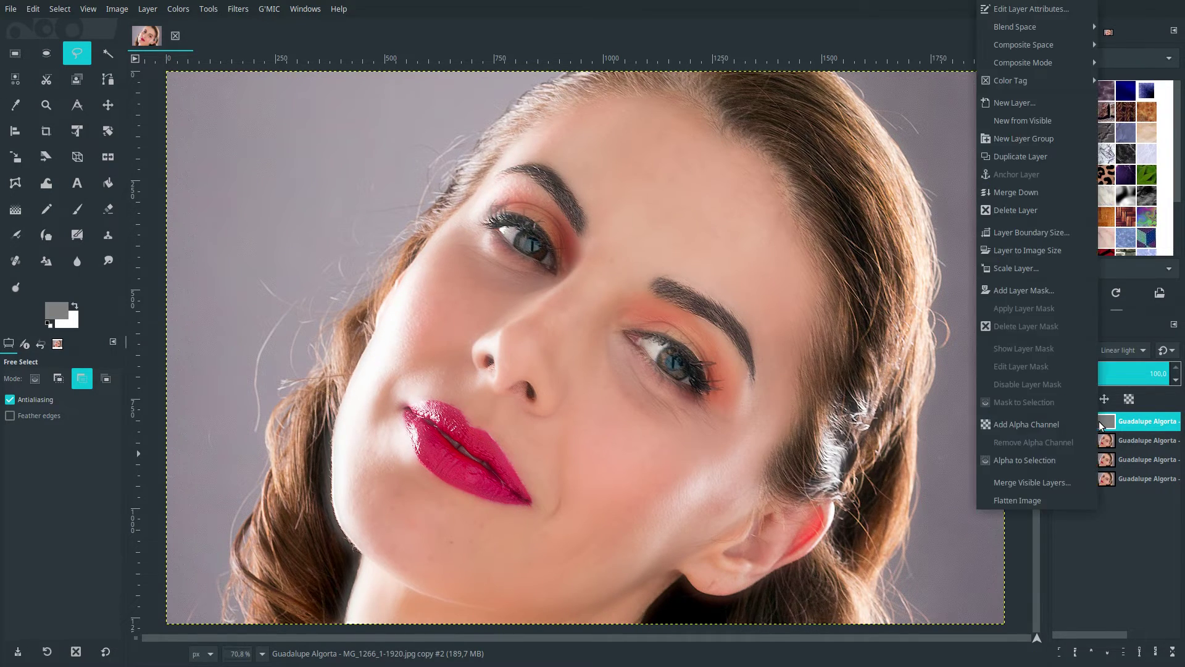
left_click(1054, 482)
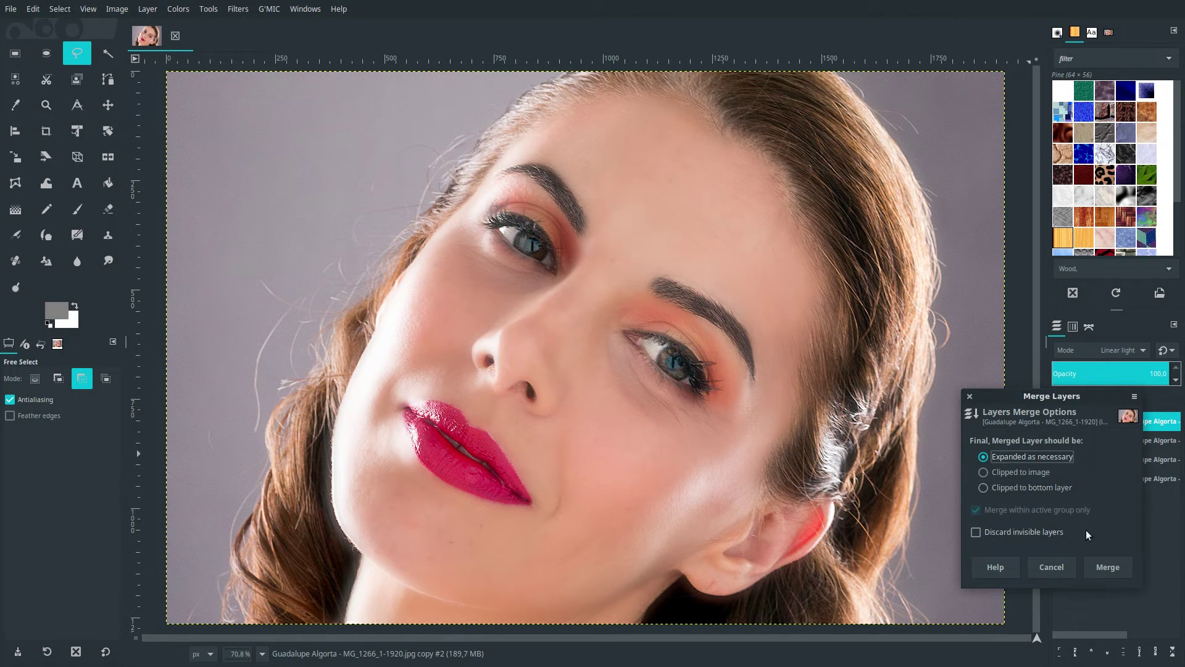
left_click(1103, 569)
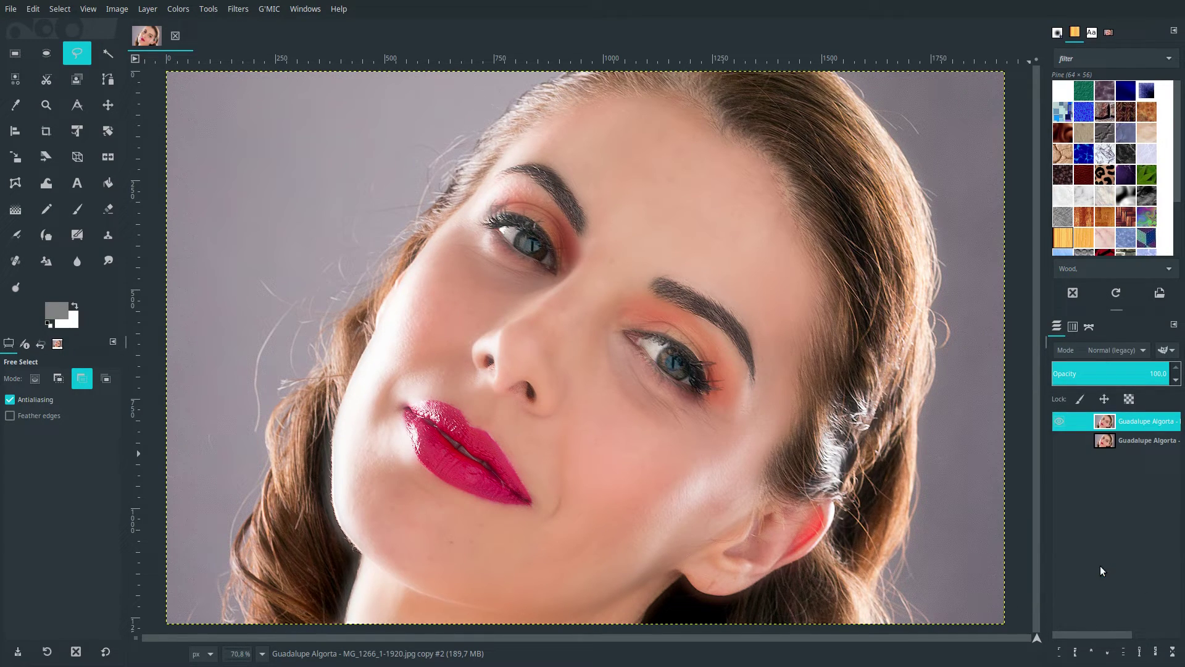
Toggle the retouched layer's visibility three times to compare it with the original portrait.
left_click(1057, 421)
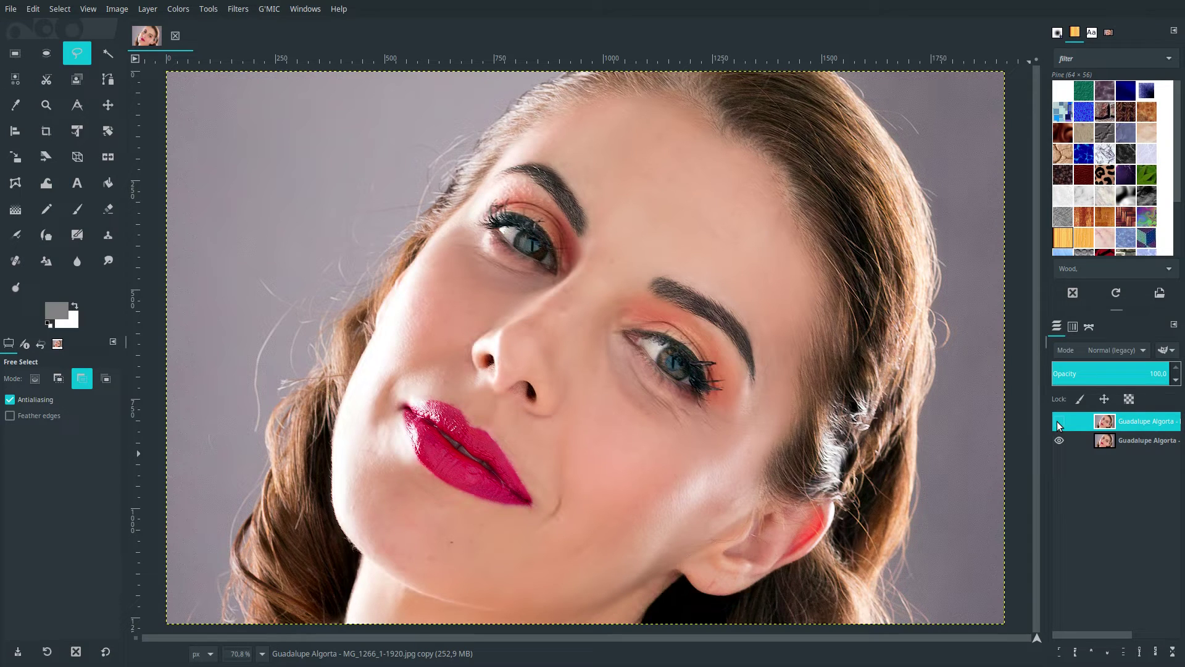
left_click(1057, 420)
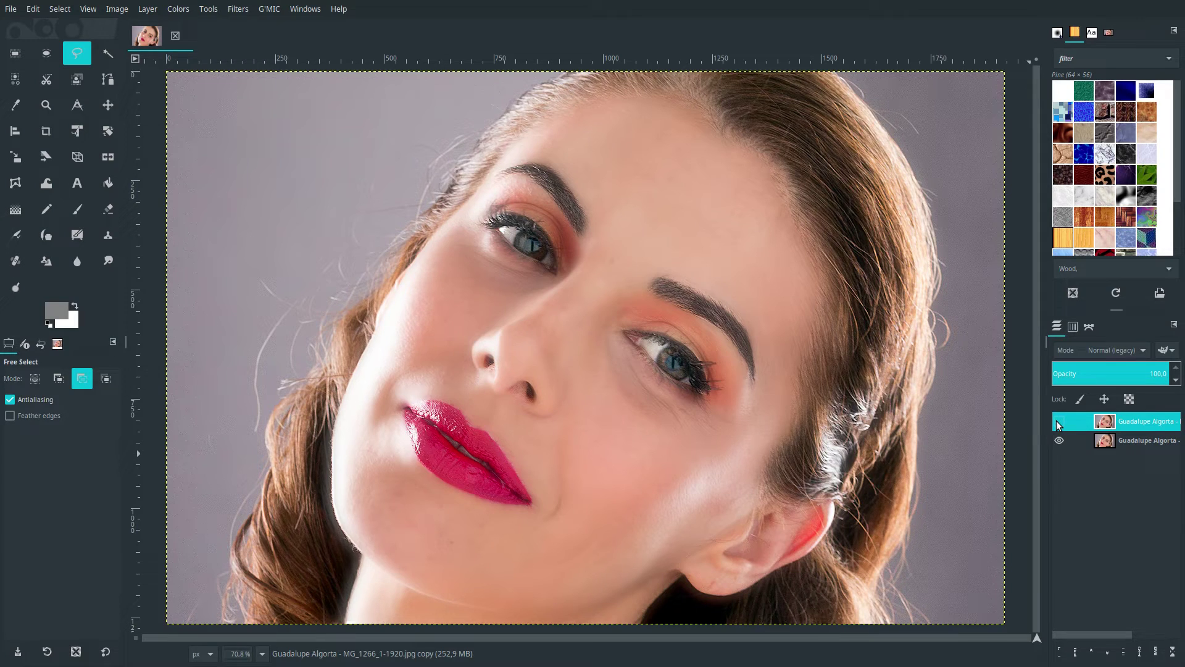
left_click(1057, 421)
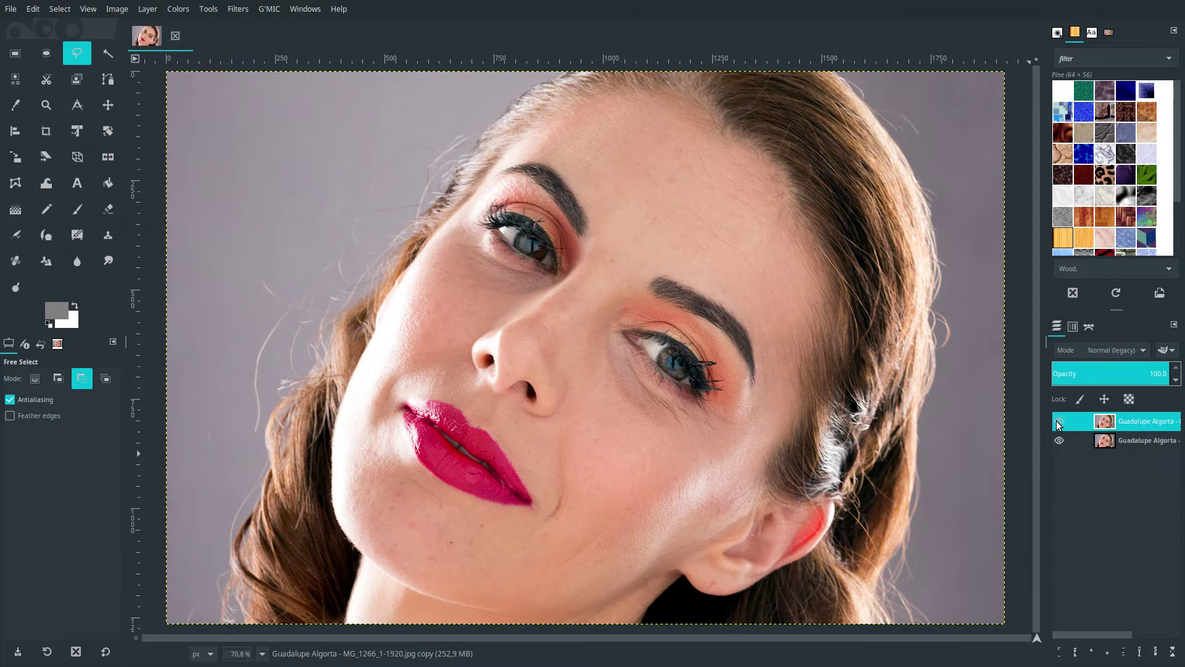
left_click(1057, 420)
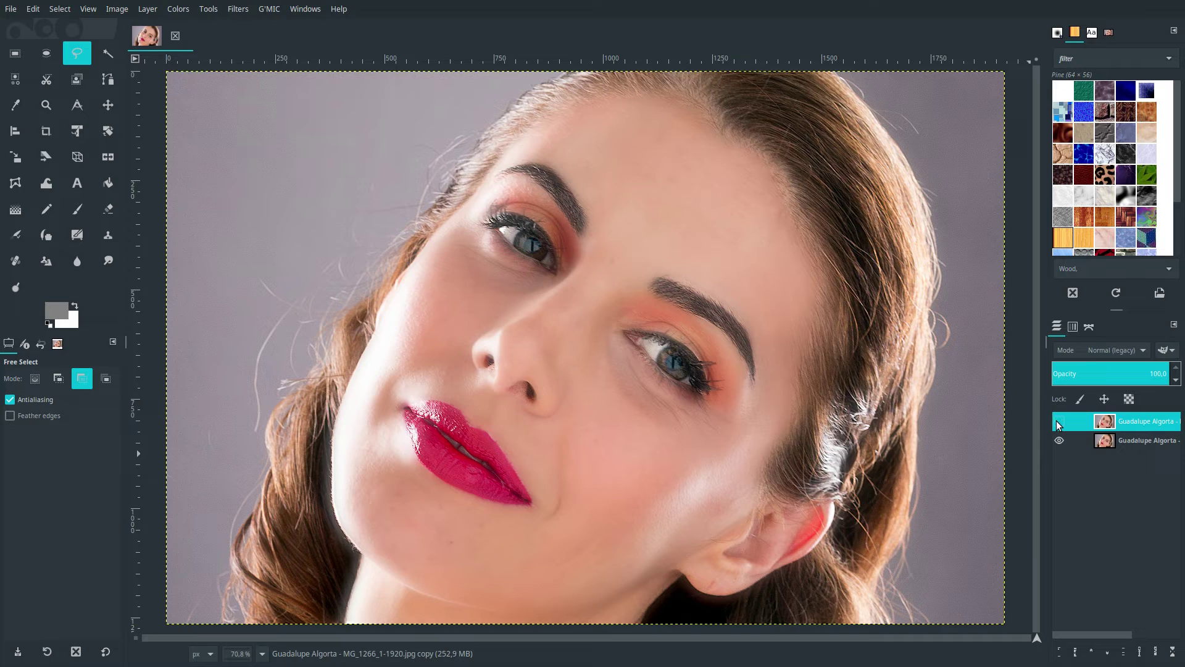
left_click(1057, 420)
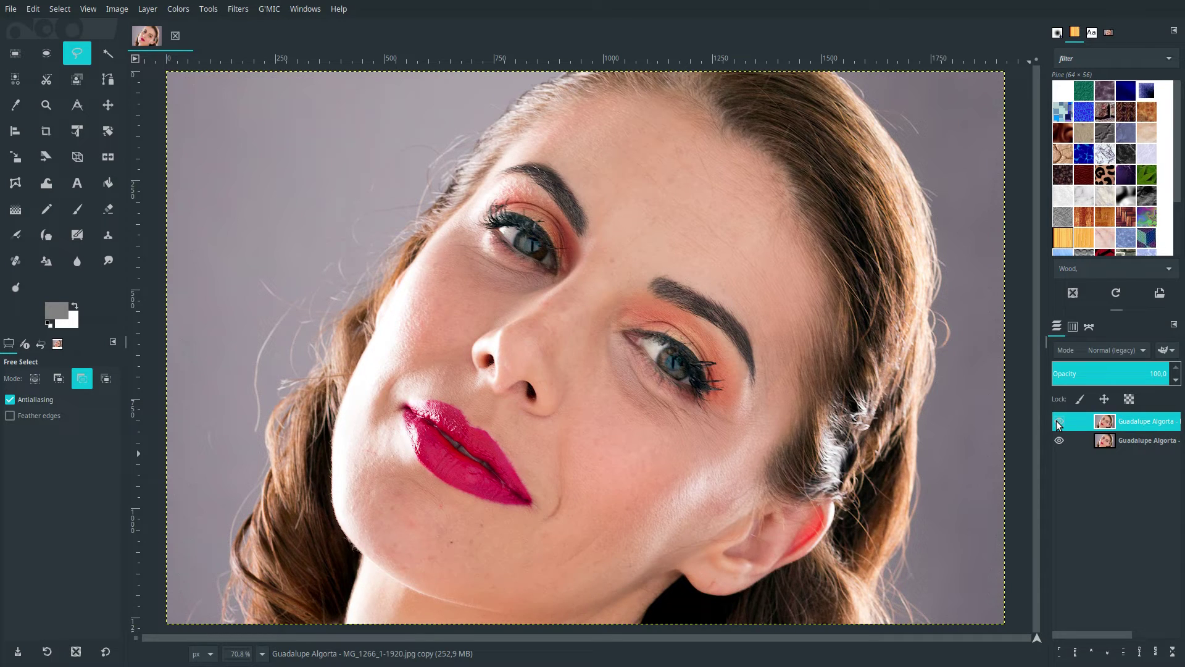
left_click(1057, 420)
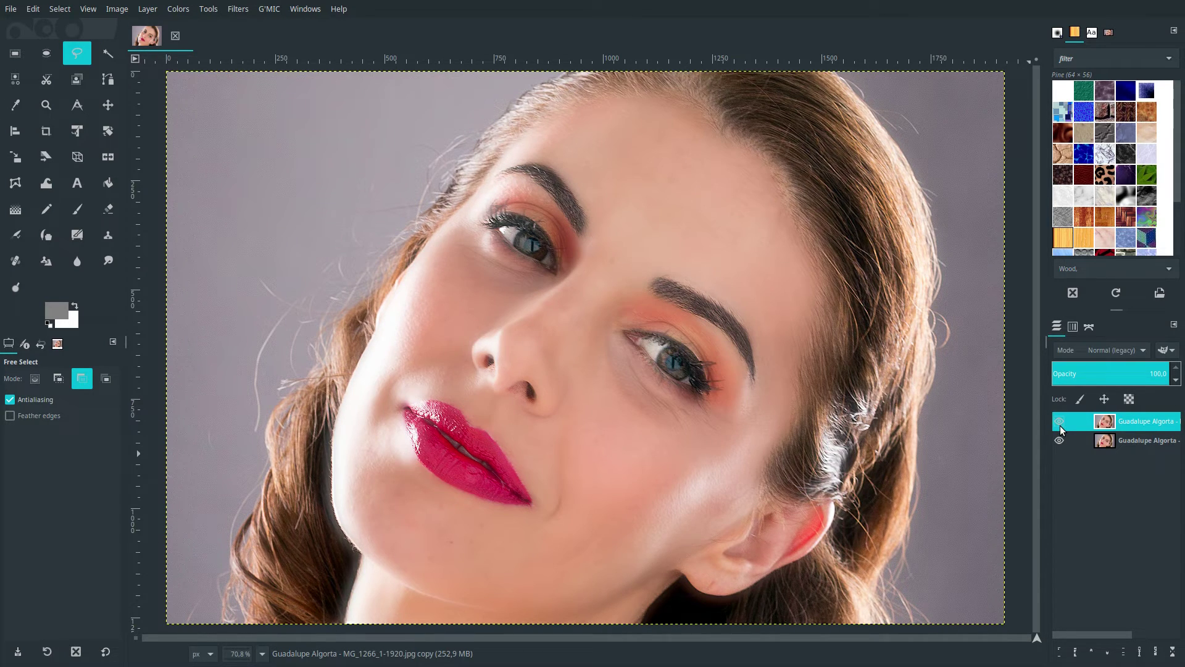